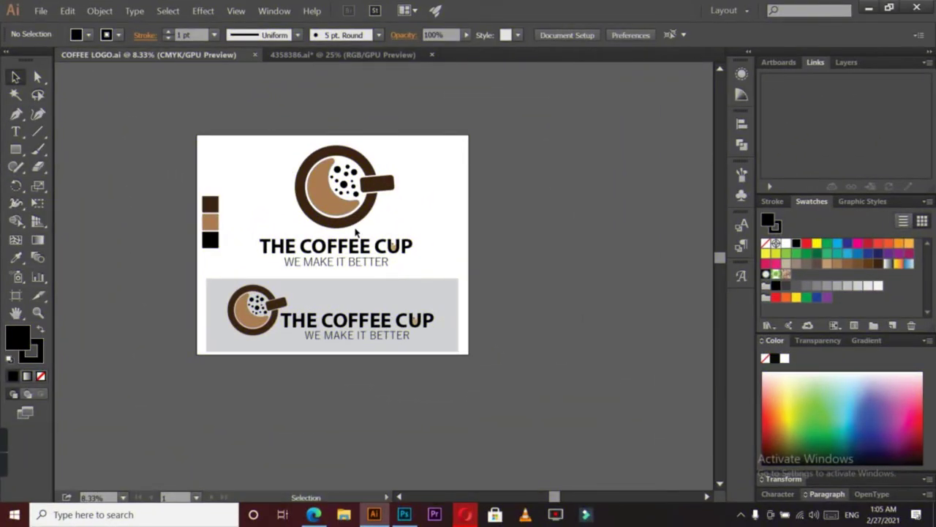
Scale the top coffee cup logo down about its centre and drag it toward the pattern document.
left_click(385, 264)
left_click_drag(412, 270, 380, 242)
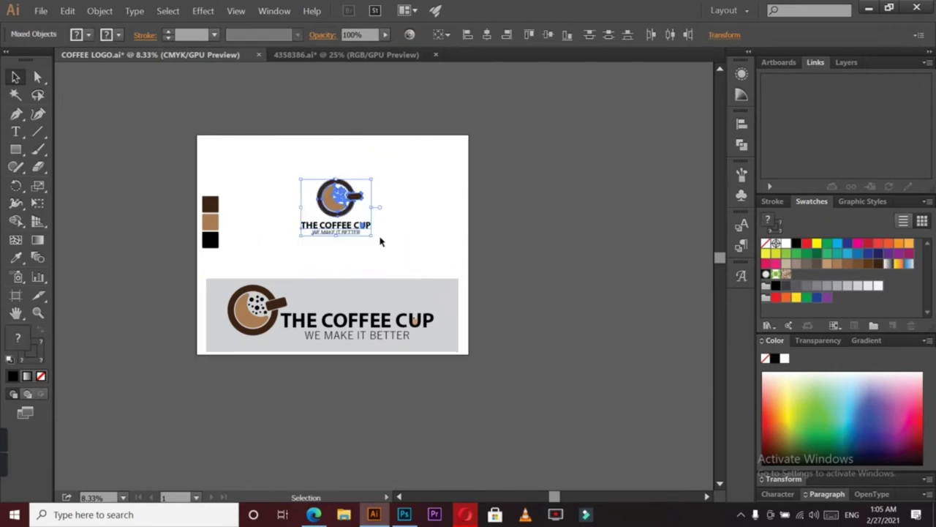
left_click(338, 199)
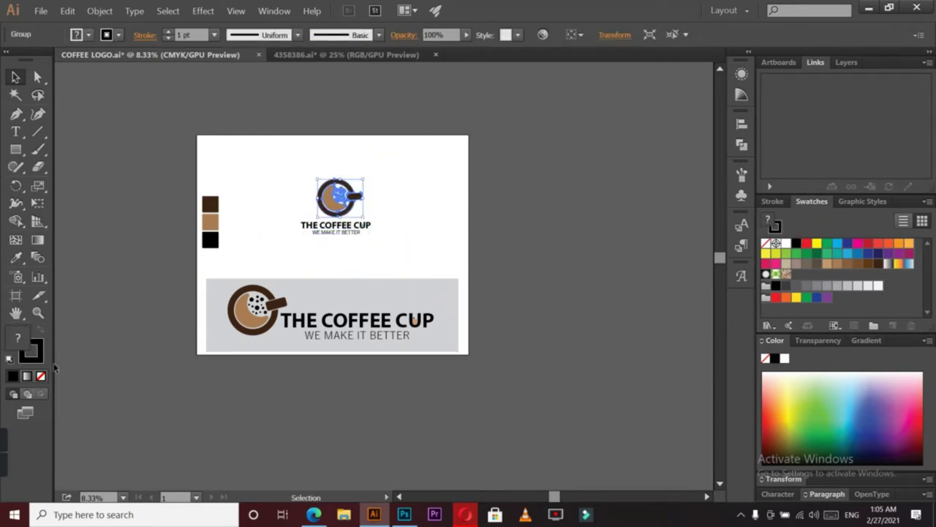
left_click(128, 292)
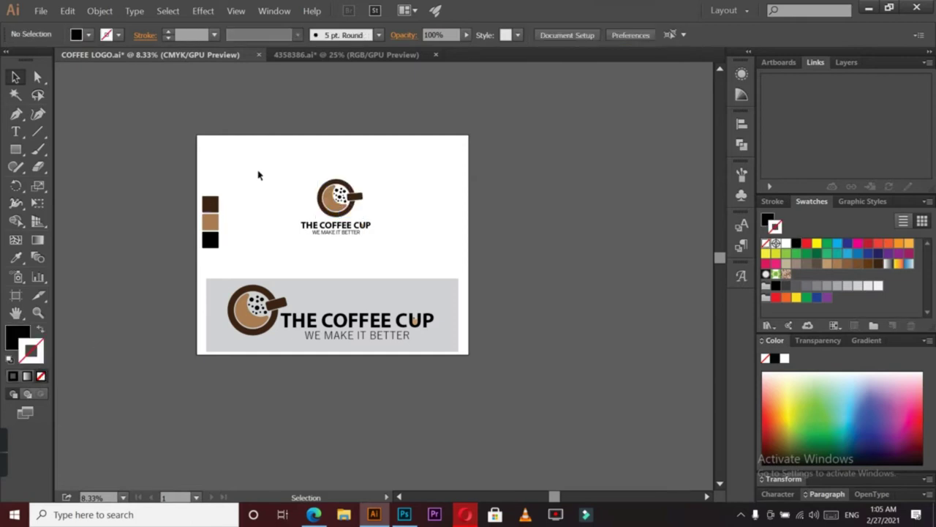
left_click_drag(343, 209, 368, 57)
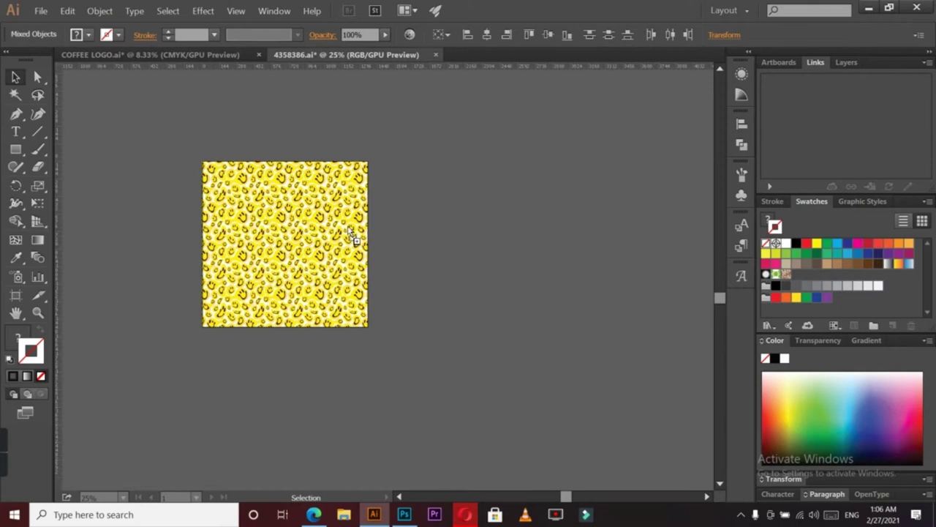
Drop the logo into 4358386.ai, shrink it at the upper right, and move the yellow pattern square off the artboard.
left_click_drag(352, 234, 552, 272)
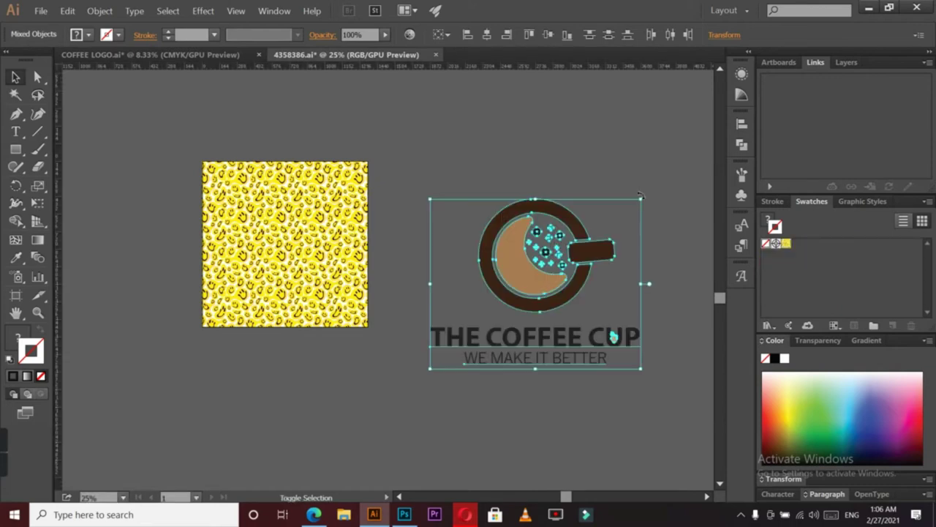
left_click_drag(641, 199, 607, 226)
mouse_move(569, 276)
left_mouse_down()
mouse_move(283, 229)
mouse_move(645, 155)
left_mouse_up()
left_click_drag(369, 218, 590, 327)
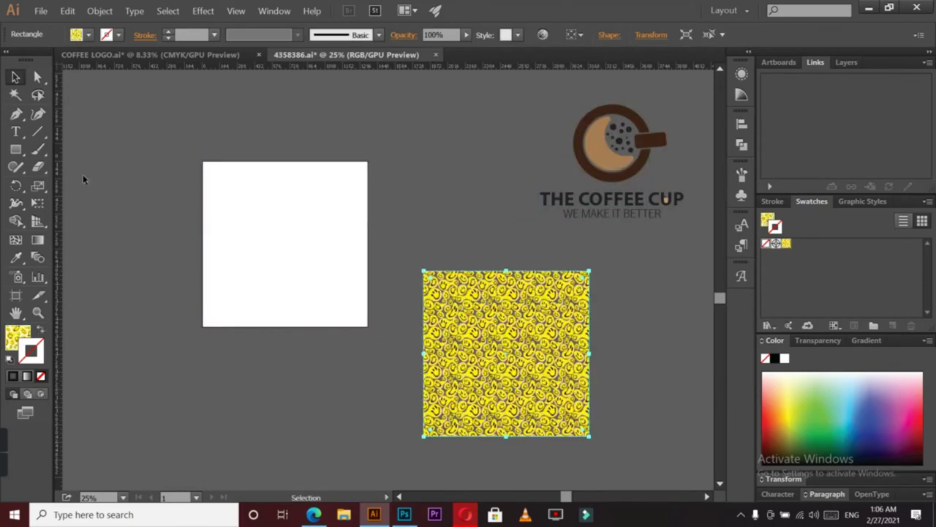
Draw an artboard-sized rectangle filled with pure white FFFFFF.
left_click(15, 149)
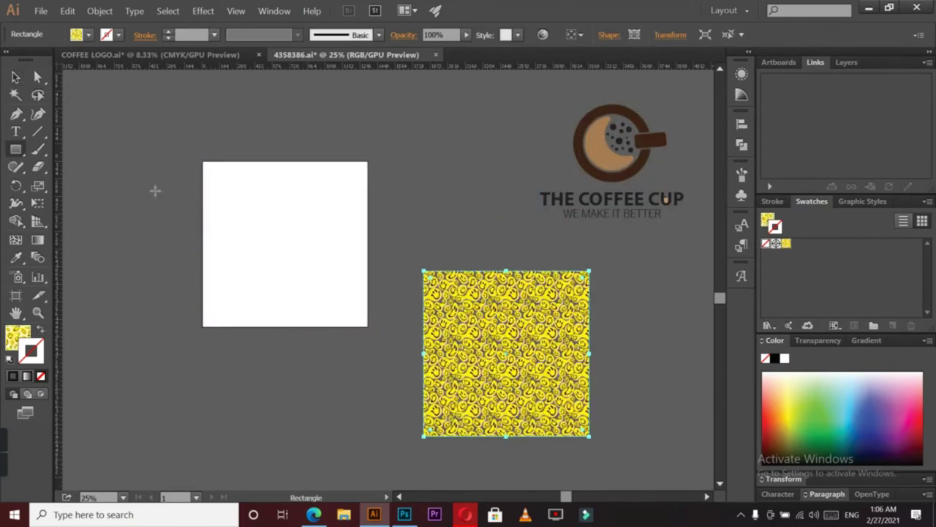
left_click(202, 160)
left_click(484, 280)
left_click_drag(197, 156, 372, 331)
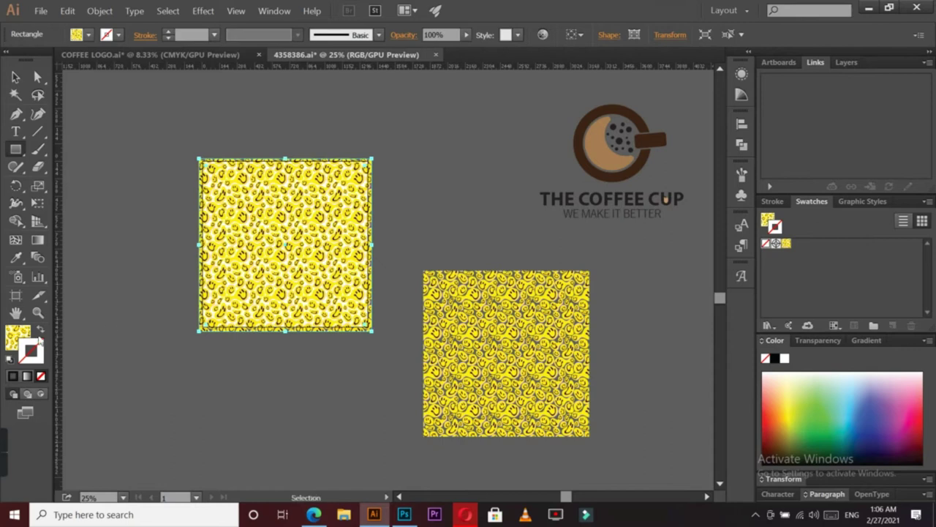
double_click(17, 337)
left_click(281, 160)
left_click(277, 157)
left_click(614, 162)
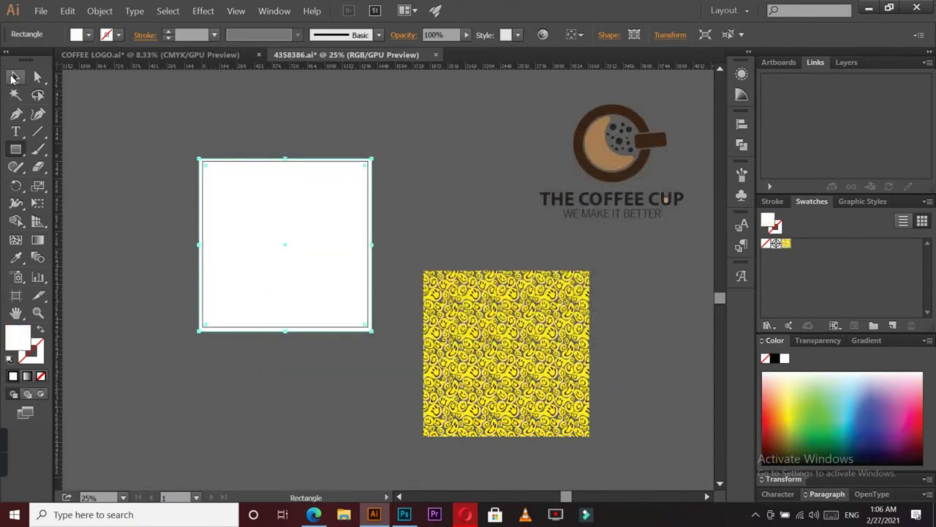
Move the yellow pattern square onto the white rectangle.
left_click(14, 77)
left_click(187, 136)
left_click_drag(479, 333, 256, 221)
Try selecting the pattern beneath the white rectangle, moving the rectangle aside and back.
left_click(337, 203)
right_click(336, 199)
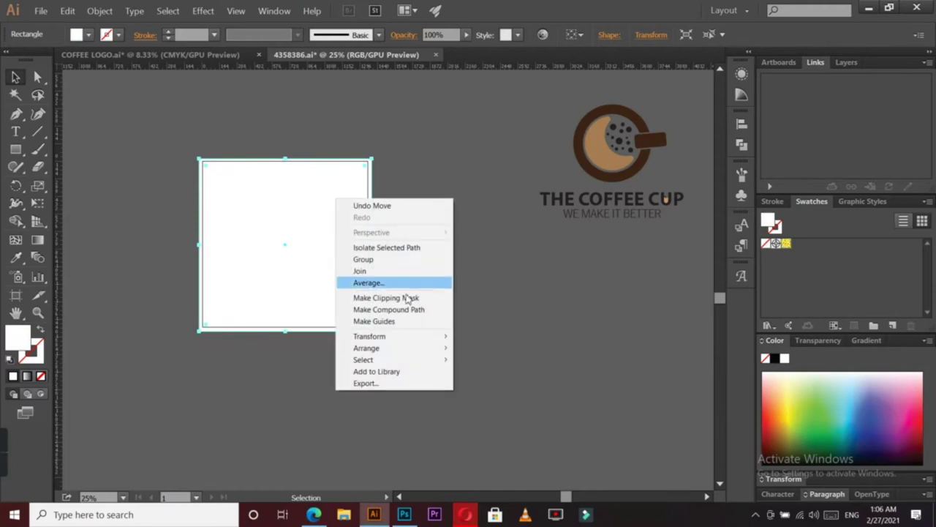
mouse_move(364, 359)
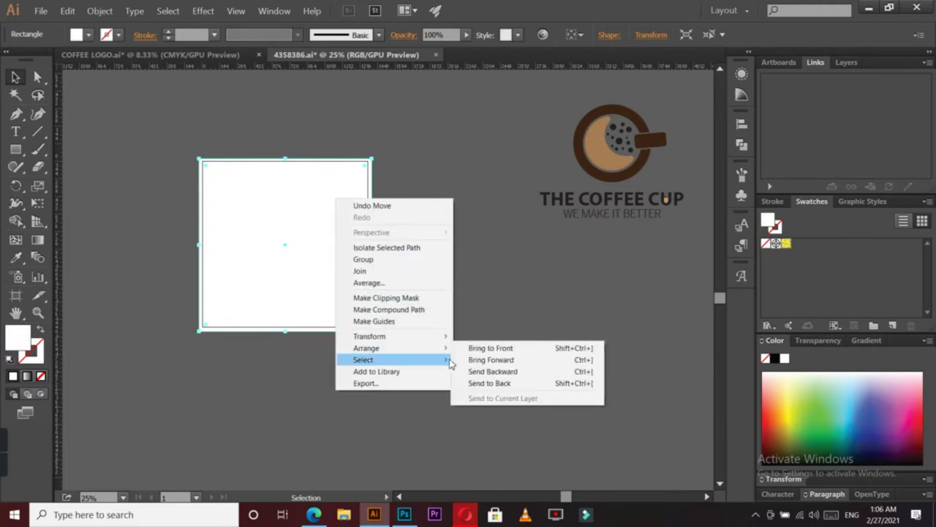
left_click(479, 393)
left_click(366, 168)
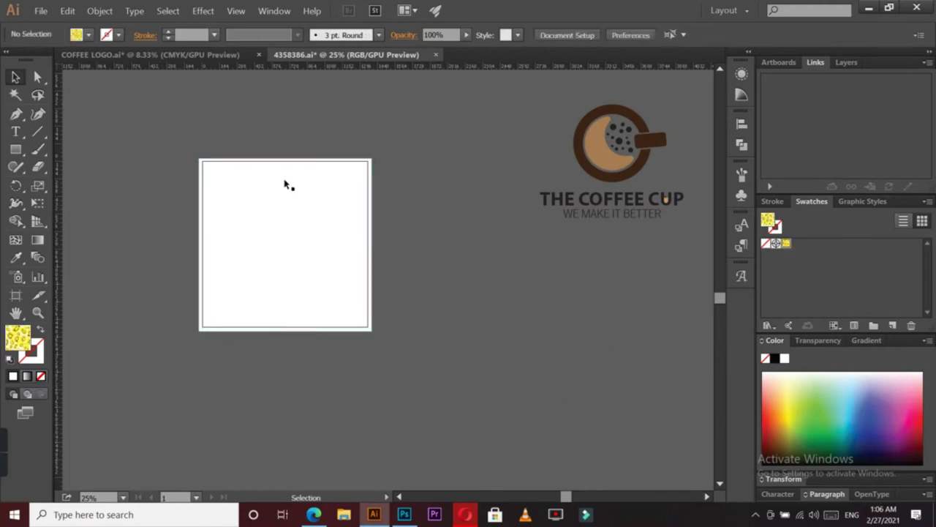
left_click(287, 186)
right_click(300, 194)
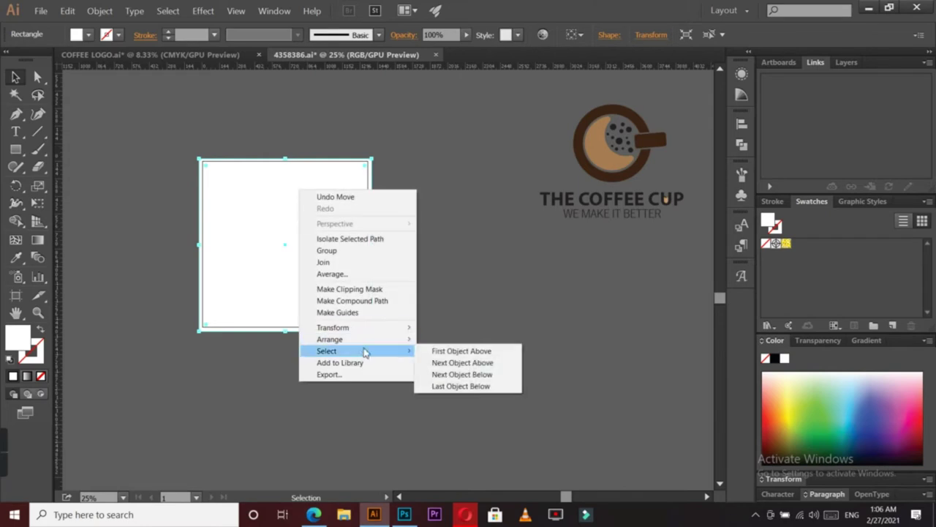
left_click(464, 386)
left_click(428, 307)
left_click_drag(353, 257, 470, 307)
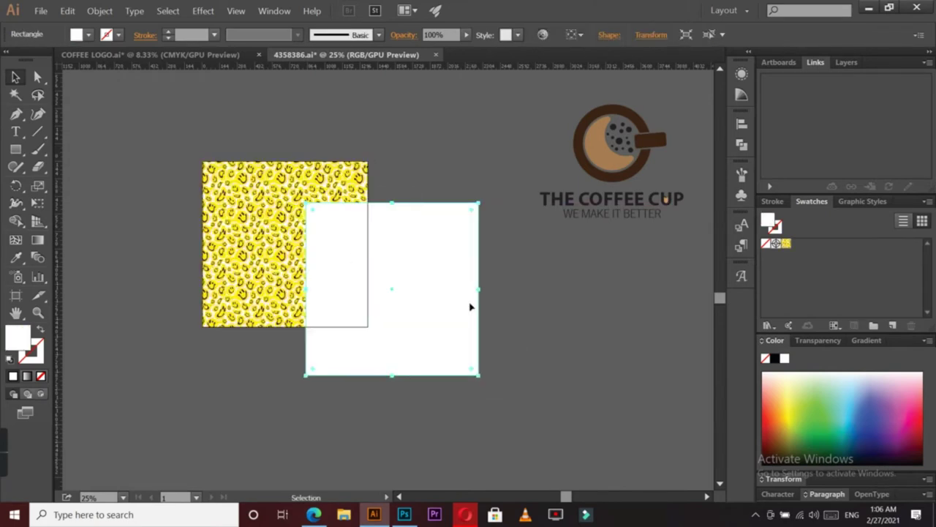
left_click_drag(416, 267, 363, 262)
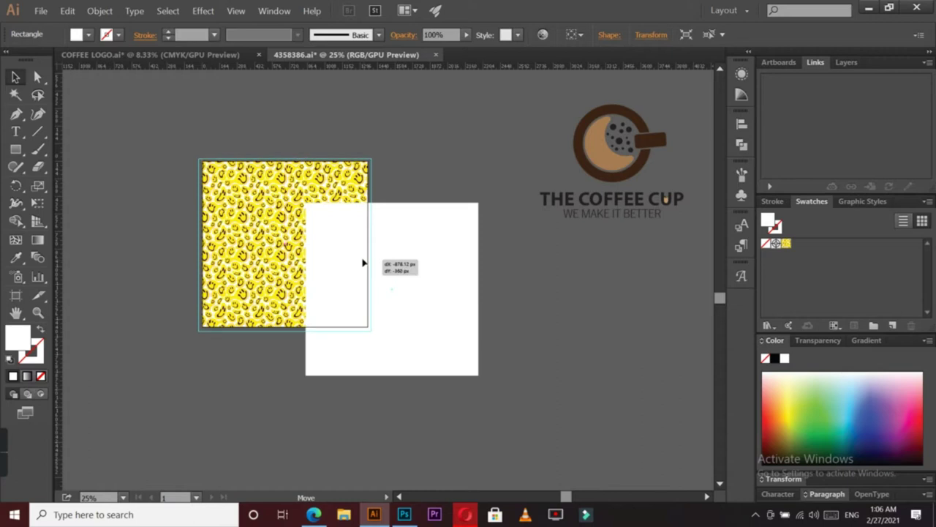
Send the white rectangle to the back, behind the yellow pattern.
key("ctrl+z")
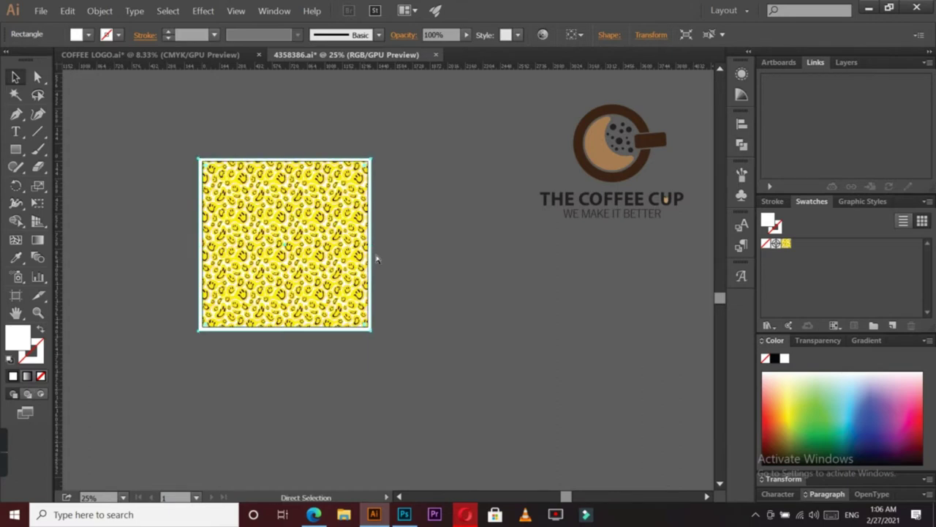
key("ctrl+shift+z")
left_click(426, 227)
left_click(310, 235)
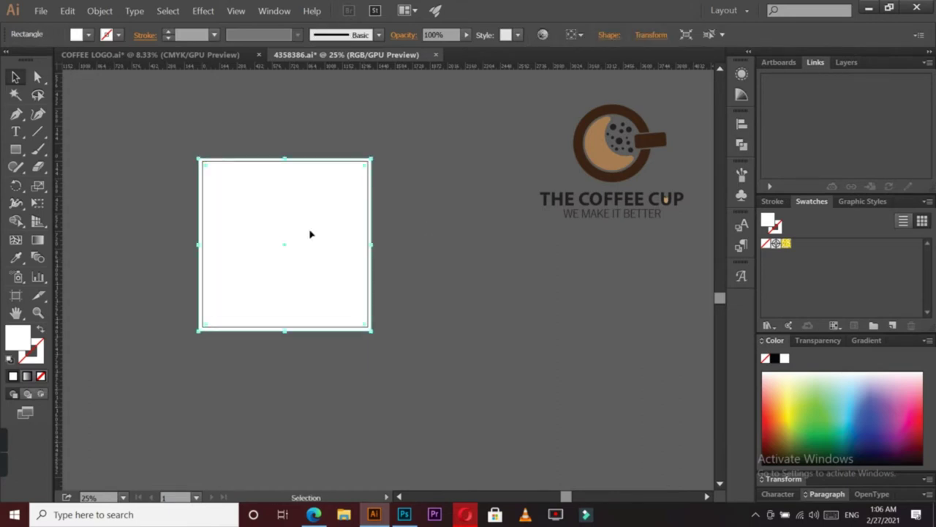
right_click(311, 236)
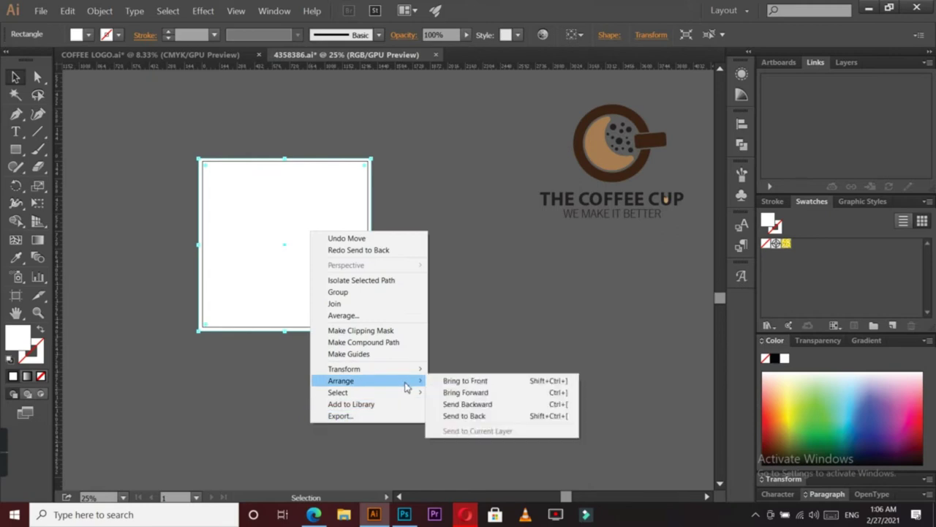
left_click(462, 416)
left_click(447, 241)
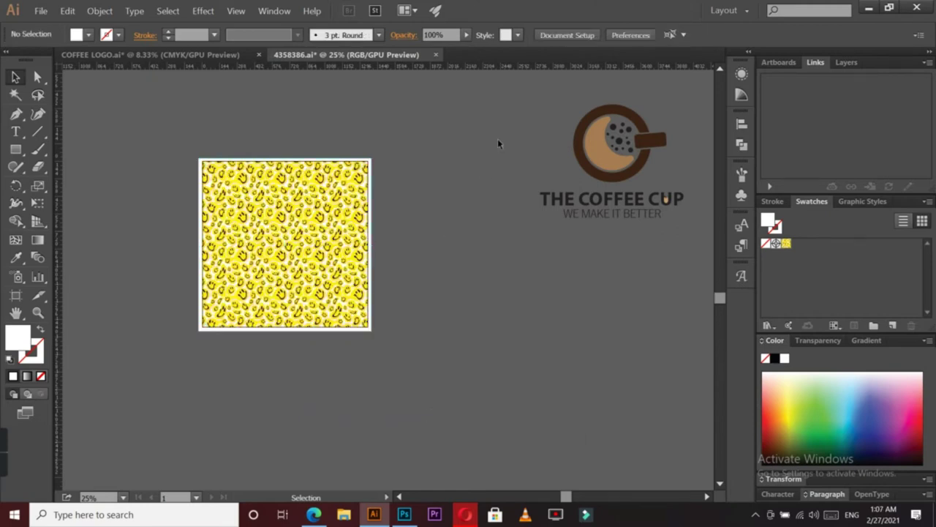
Move the coffee cup logo onto the yellow pattern square and shrink it slightly.
left_click(641, 198)
left_click_drag(637, 197, 312, 268)
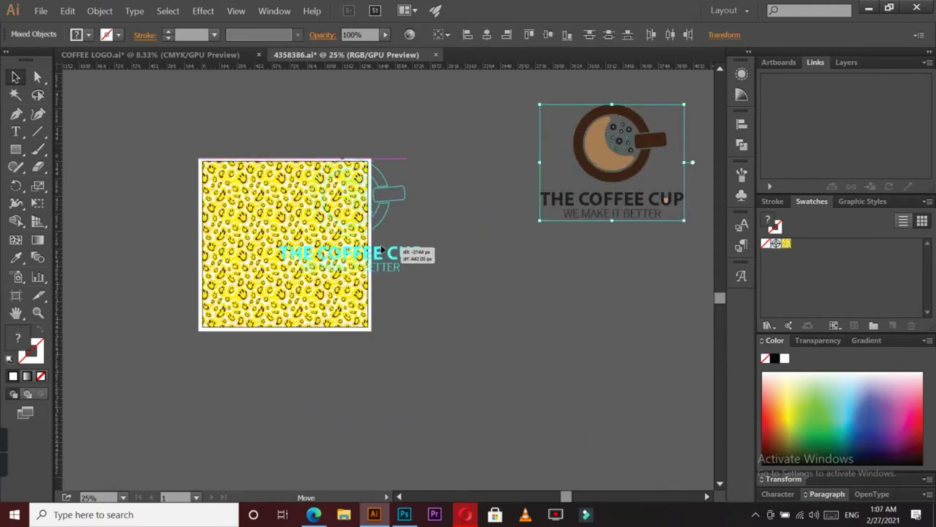
left_click_drag(359, 176, 348, 199)
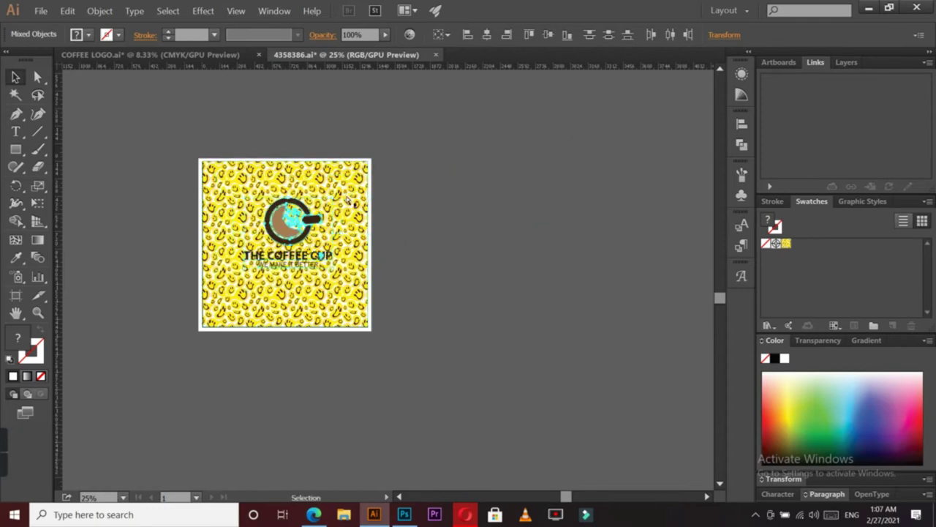
key("ctrl+plus")
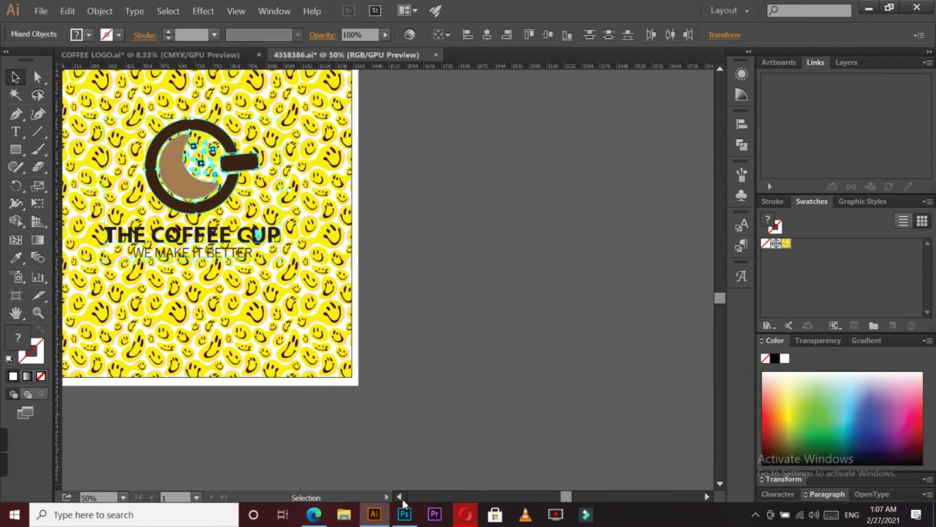
left_click(400, 497)
key("ctrl+minus")
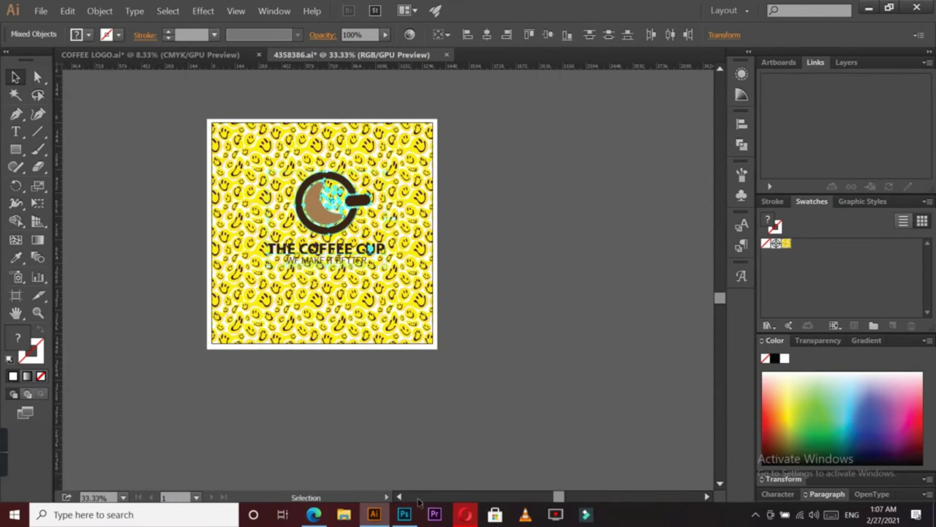
Horizontally centre THE COFFEE CUP text group on the pattern square.
left_click(463, 227)
left_click(369, 250)
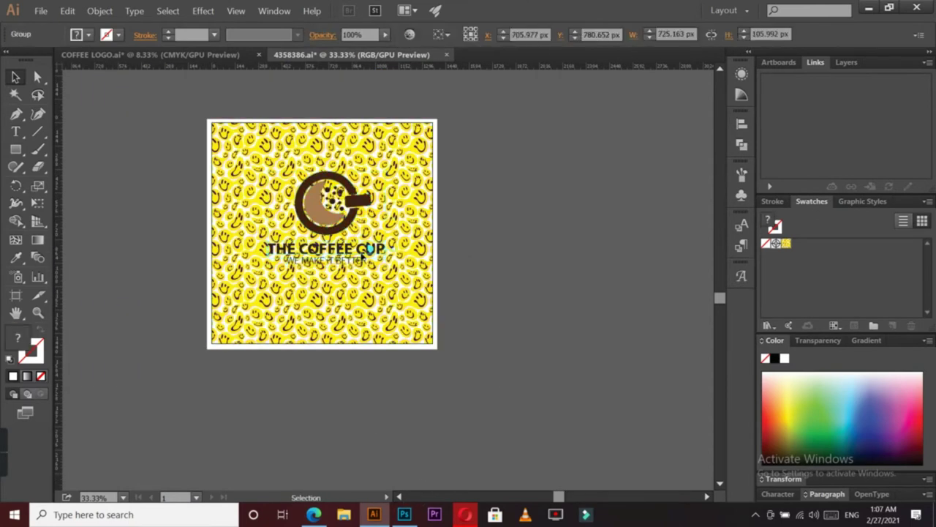
left_click(417, 230, "shift")
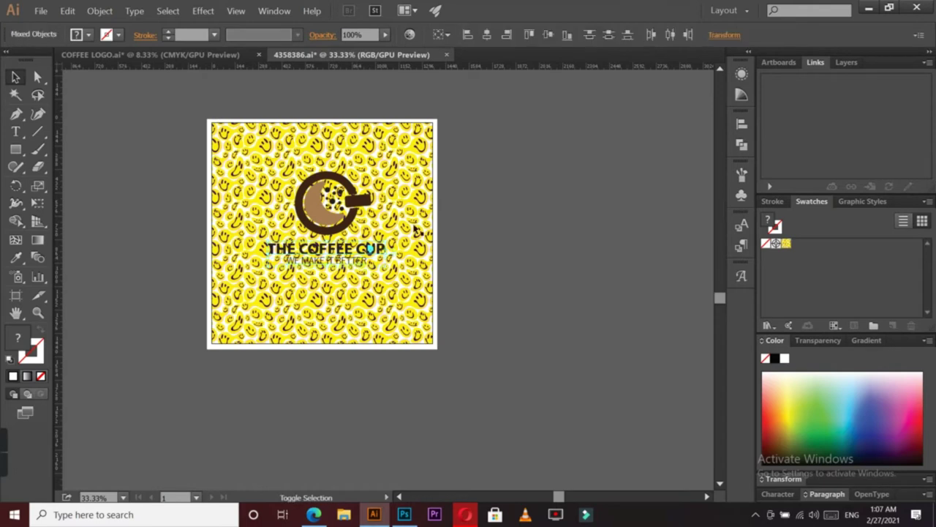
left_click(487, 36)
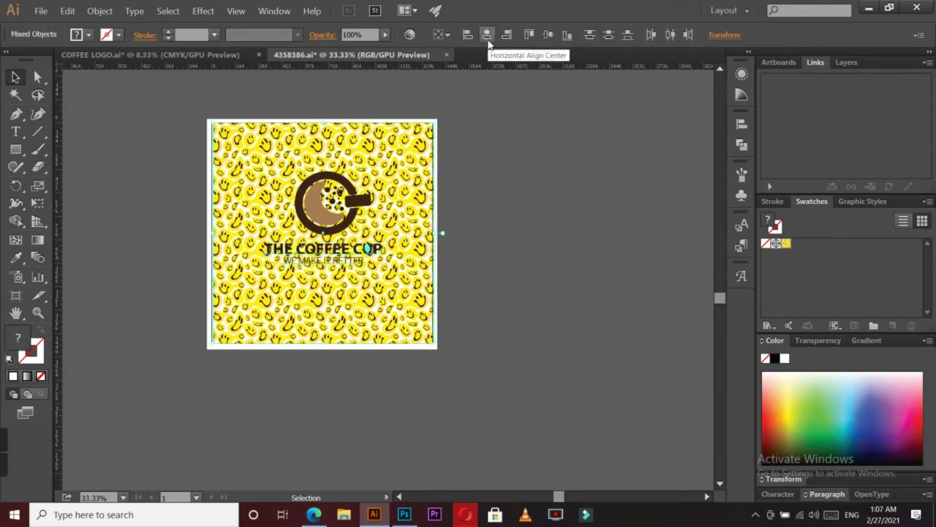
left_click(558, 106)
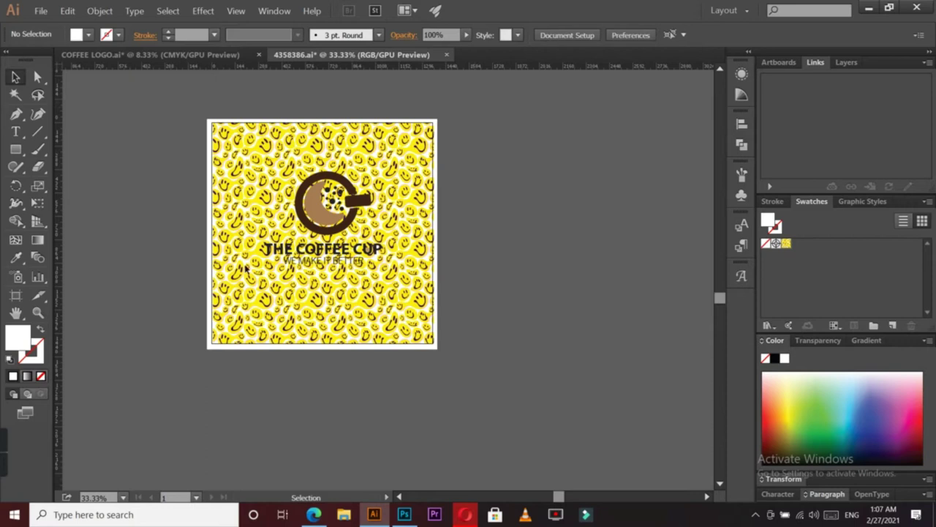
Try vertically centring the pattern with the logo text, then undo it.
key("ctrl+a")
left_click(487, 259)
left_click(418, 230)
left_click(350, 262, "shift")
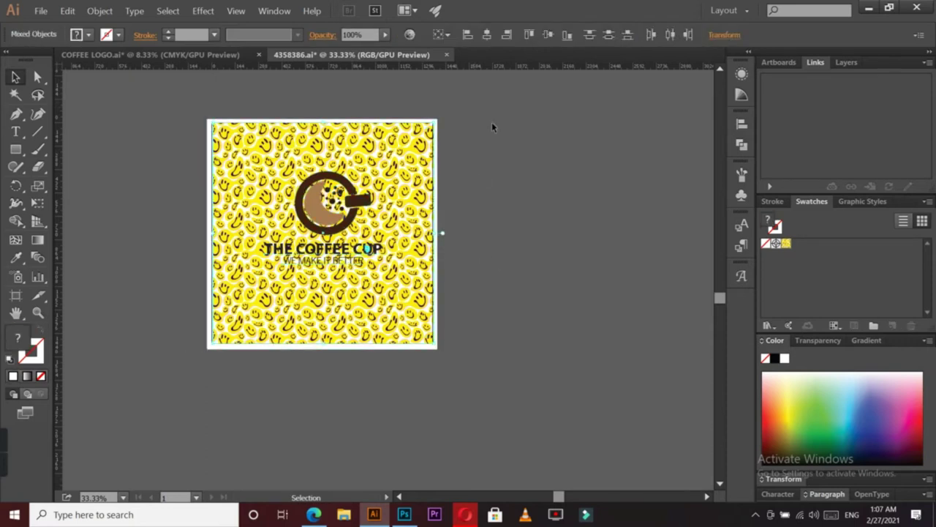
left_click(549, 35)
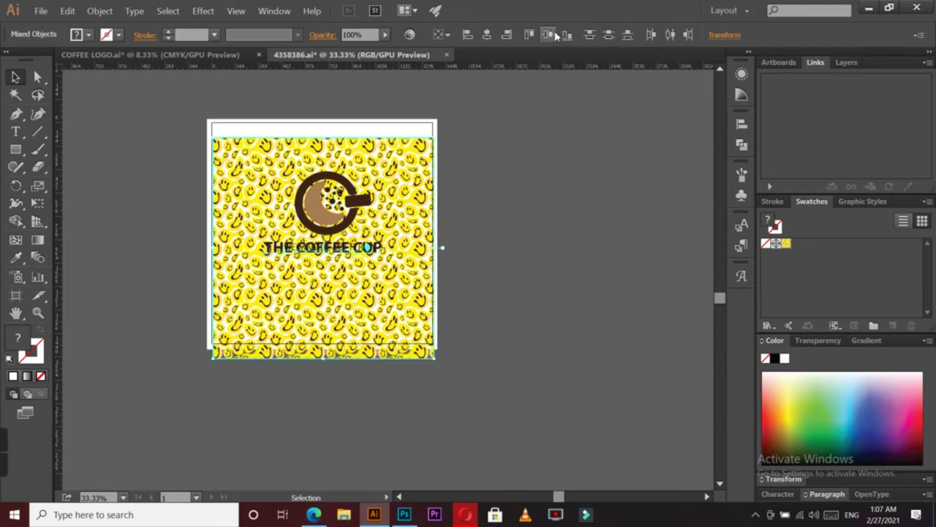
key("ctrl+z")
left_click(562, 117)
Nudge the cup graphic and logo text together further down on the pattern.
left_click(427, 182)
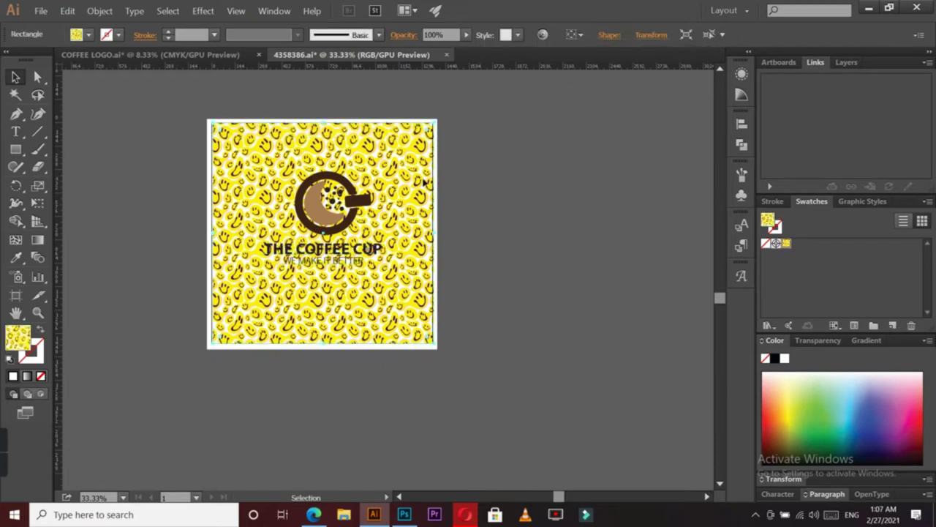
left_click(477, 178)
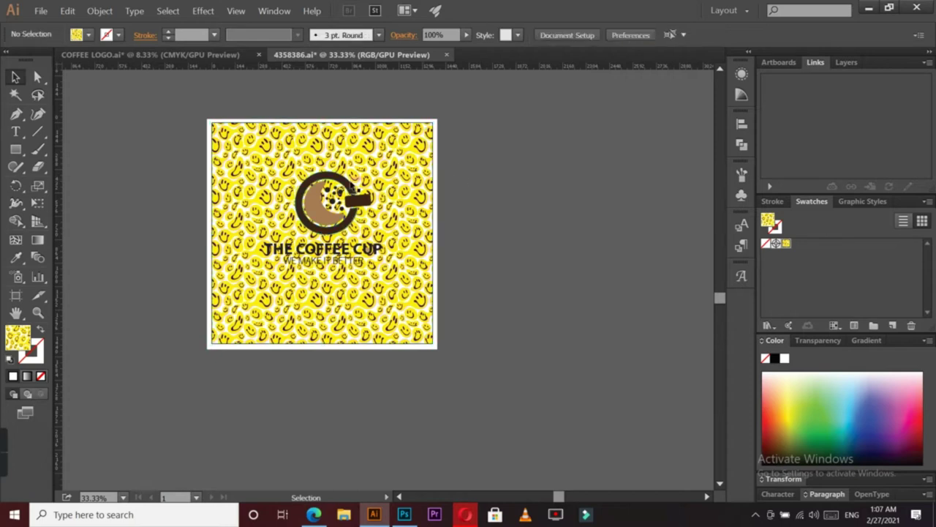
left_click(352, 183)
left_click(346, 260, "shift")
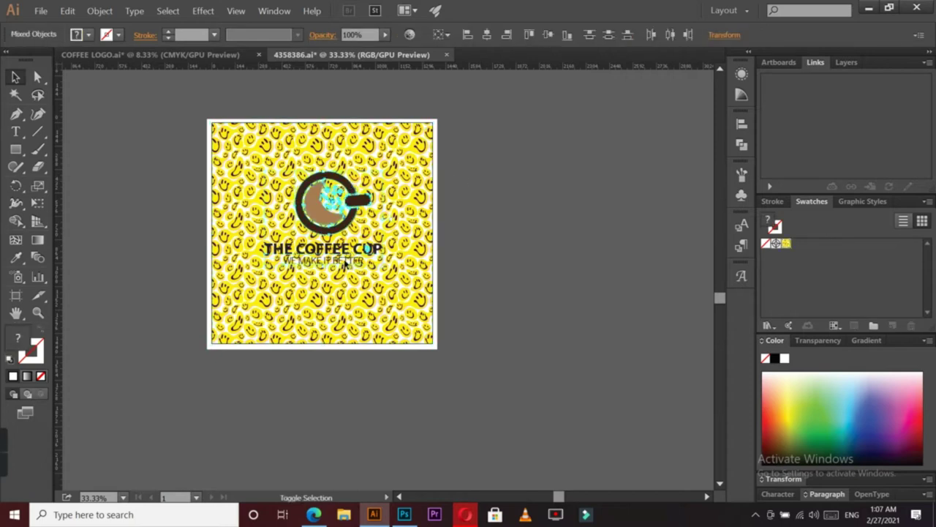
left_click_drag(345, 261, 344, 265)
left_click_drag(334, 227, 349, 240)
left_click(459, 263)
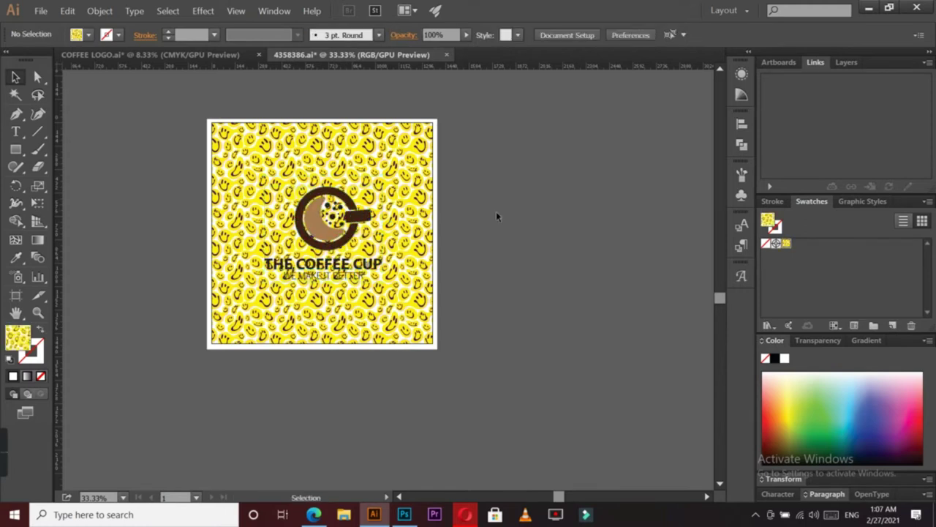
Draw a white-filled rectangle spanning the middle band of the pattern square.
left_click(15, 148)
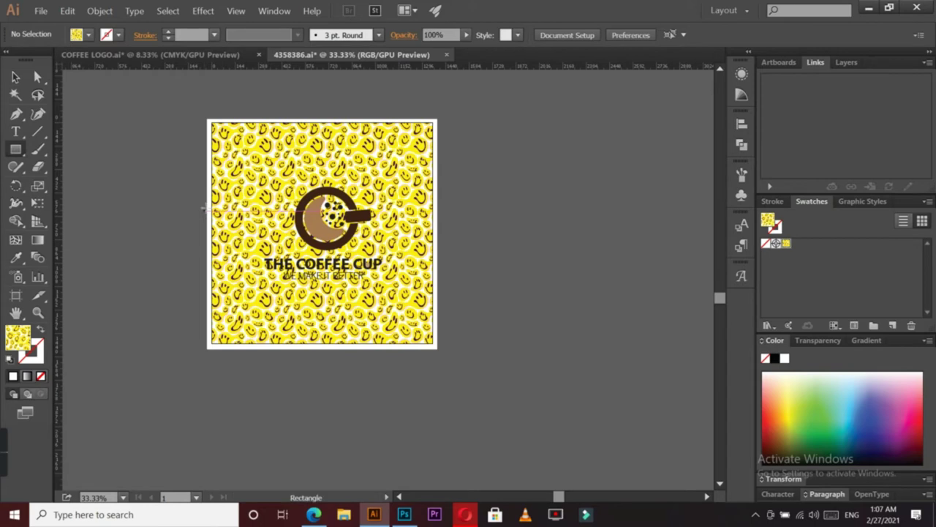
left_click_drag(203, 207, 442, 285)
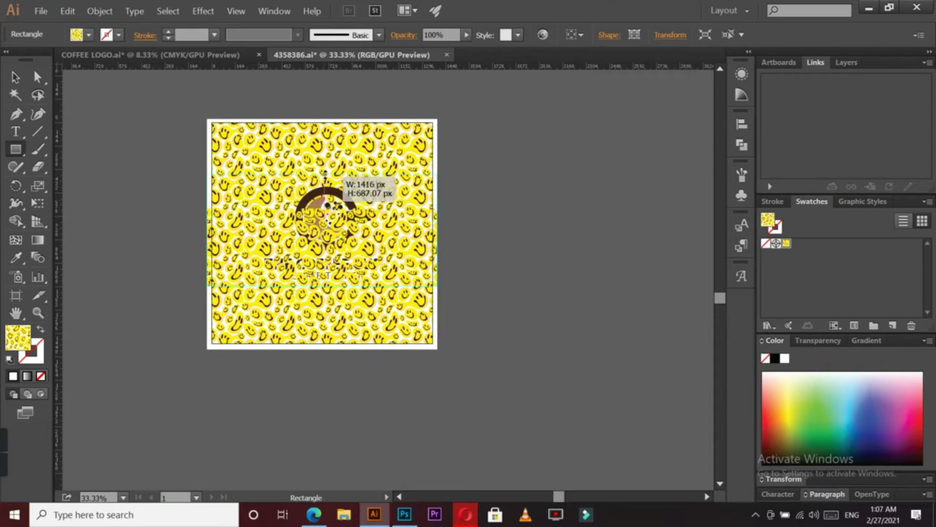
left_click_drag(326, 193, 325, 176)
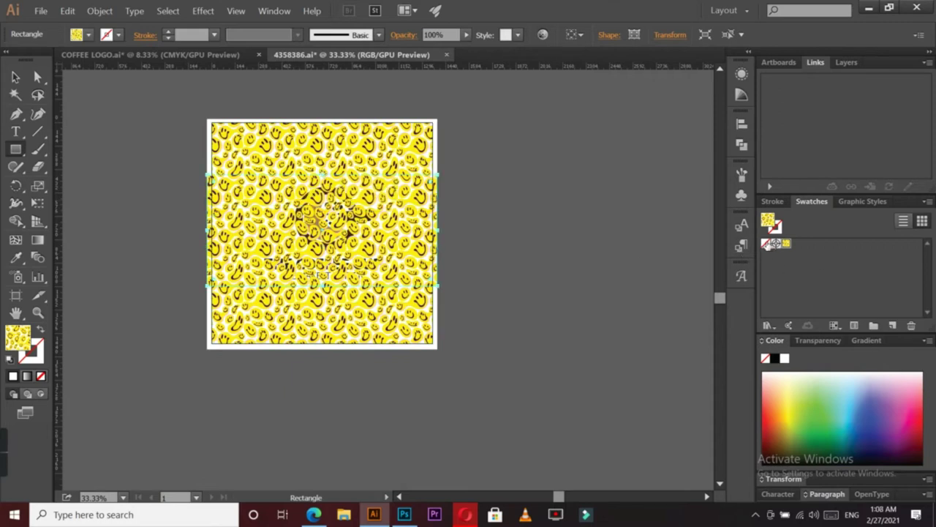
key("slash")
double_click(16, 341)
left_click(279, 161)
left_click(596, 164)
Send the selection to the back using Arrange > Send to Back.
key("v")
left_click(288, 152, "shift")
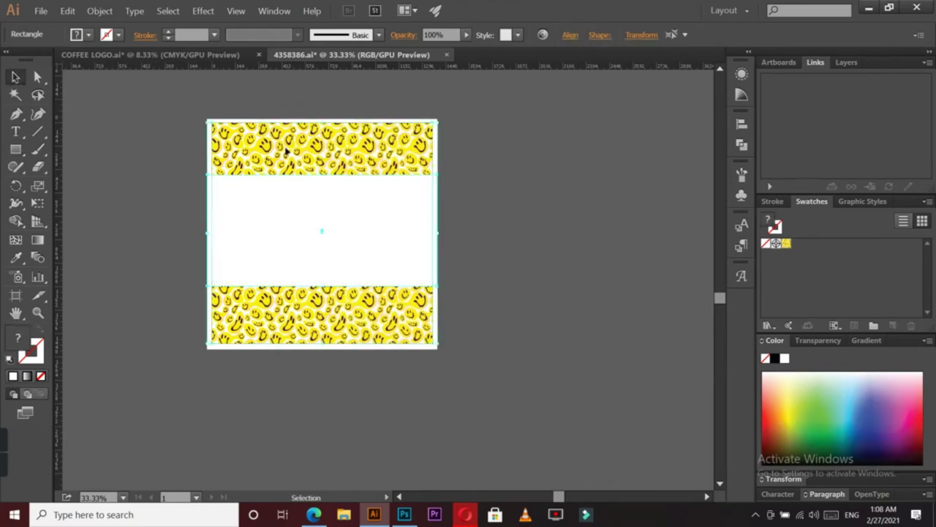
right_click(288, 152)
left_click(328, 117)
right_click(295, 211)
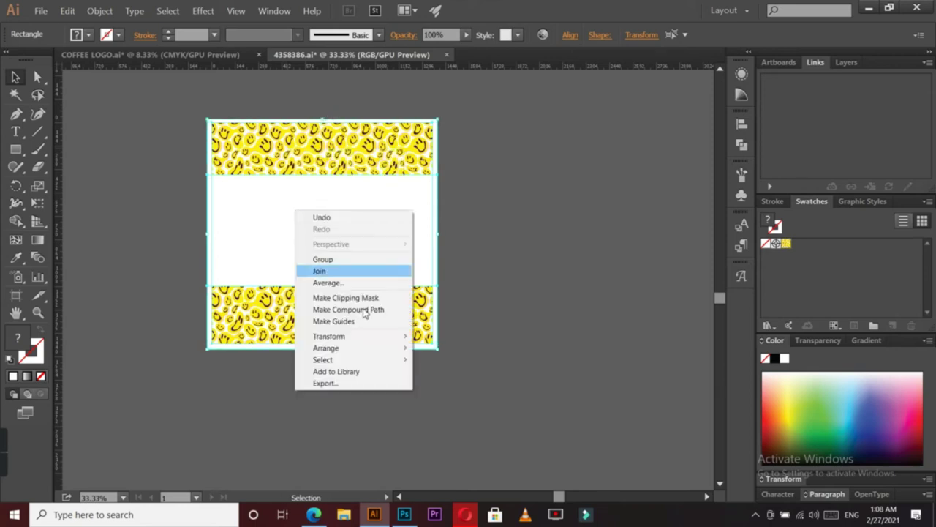
mouse_move(322, 359)
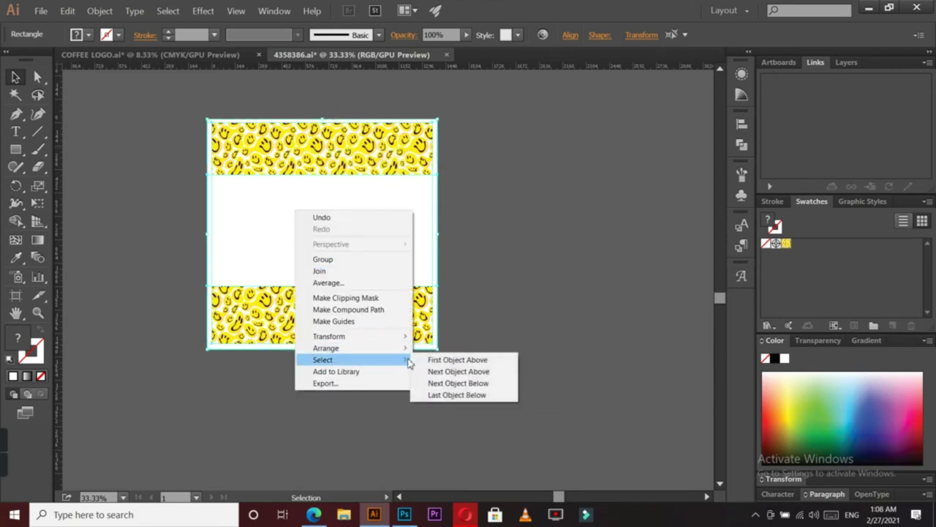
left_click(448, 398)
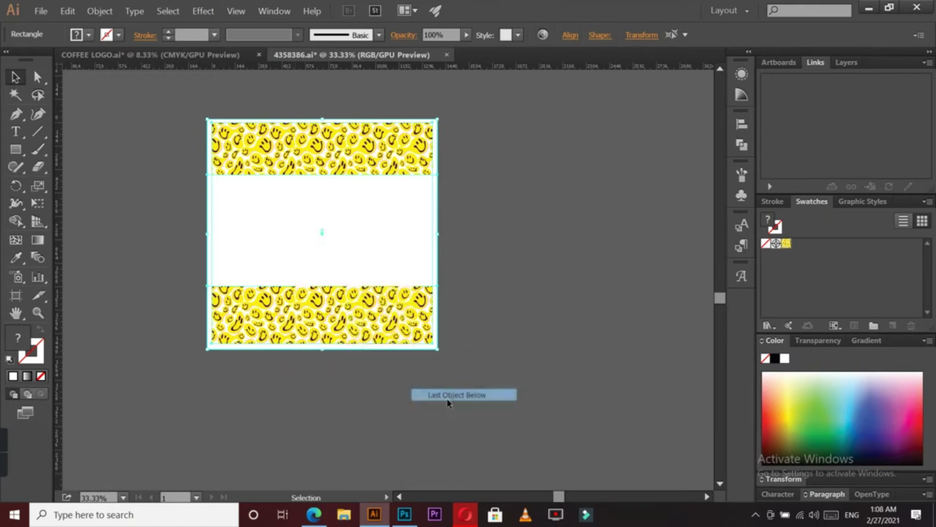
right_click(421, 233)
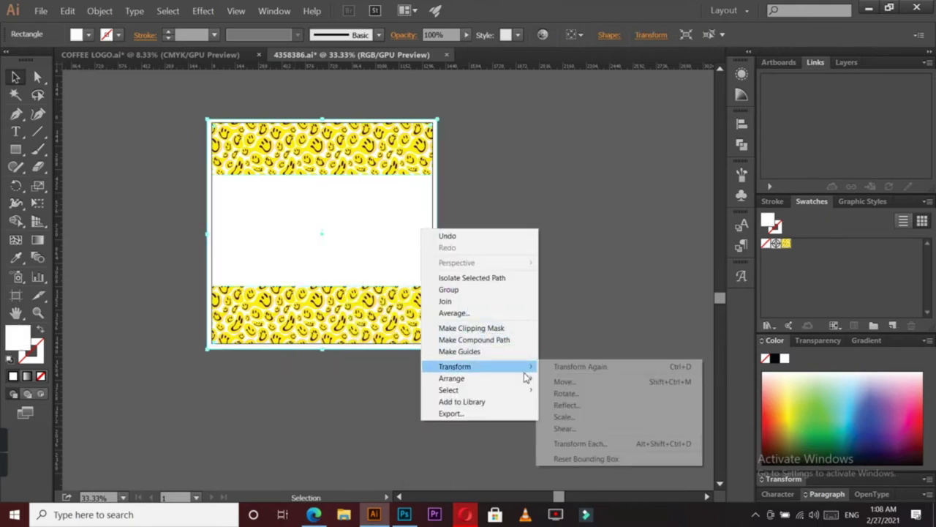
left_click(574, 414)
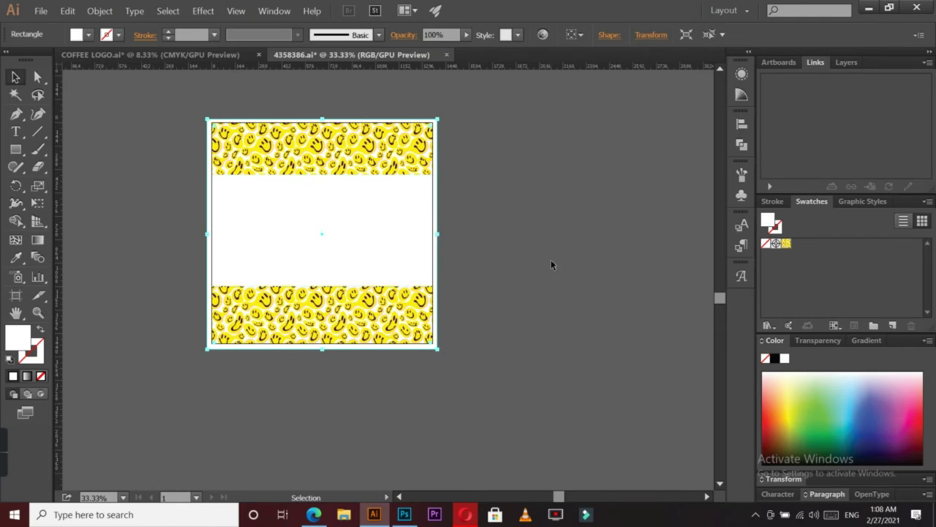
Send the white band, pattern square and white background to the back so the logo shows.
left_click(551, 263)
left_click(400, 216)
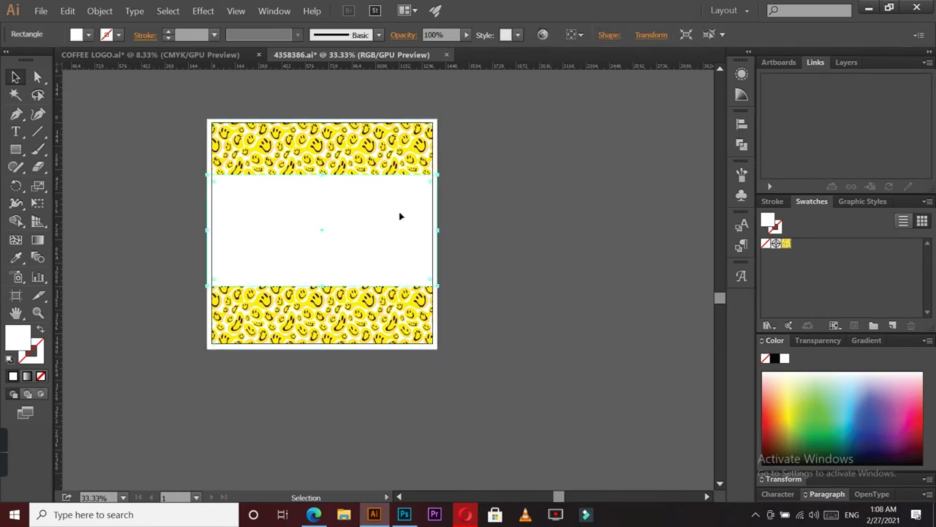
right_click(400, 216)
mouse_move(431, 362)
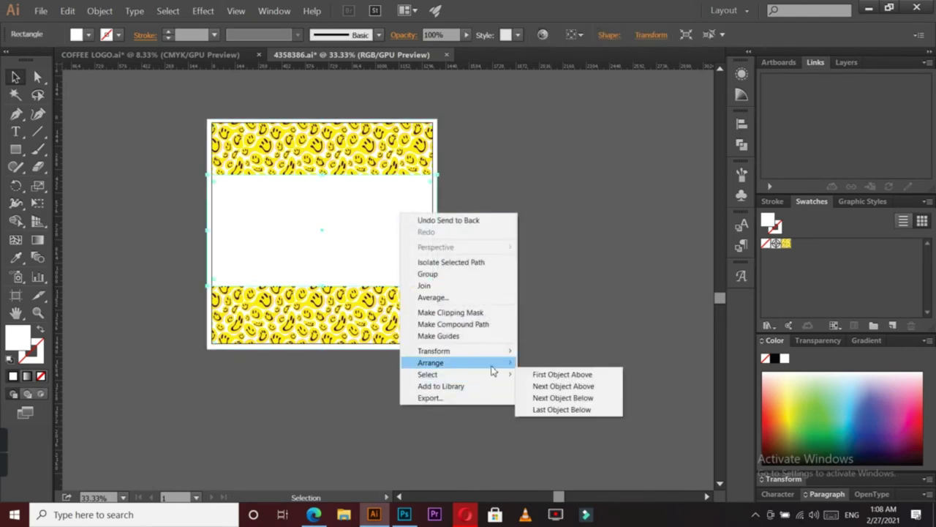
left_click(545, 340)
left_click(506, 238)
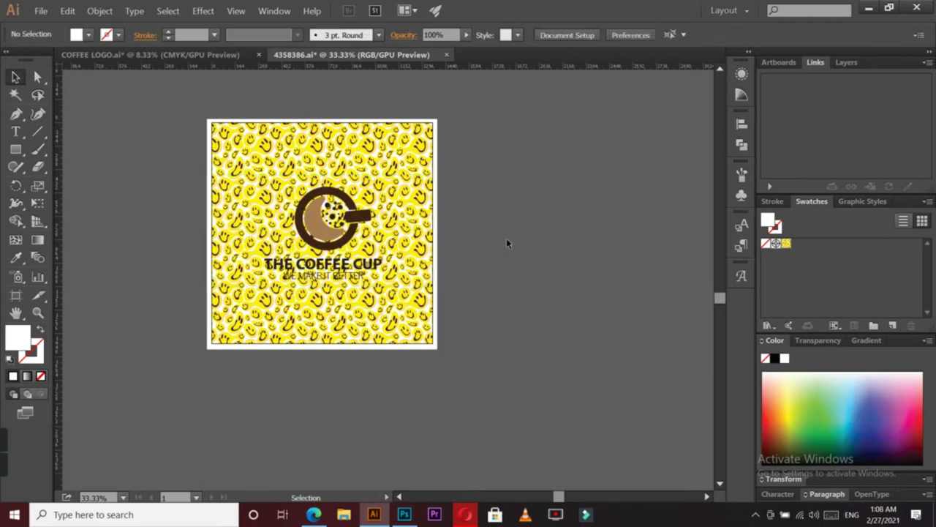
left_click(398, 177)
right_click(398, 175)
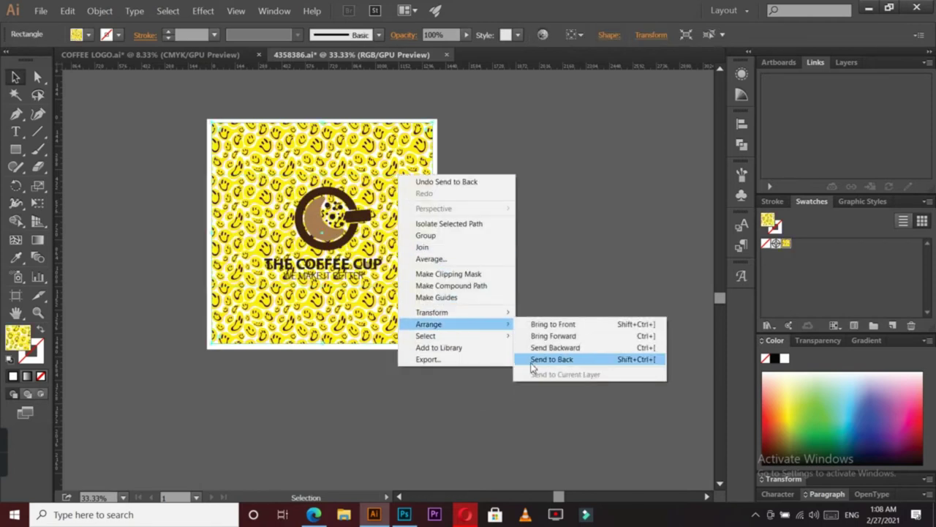
left_click(533, 359)
left_click(428, 165)
right_click(428, 169)
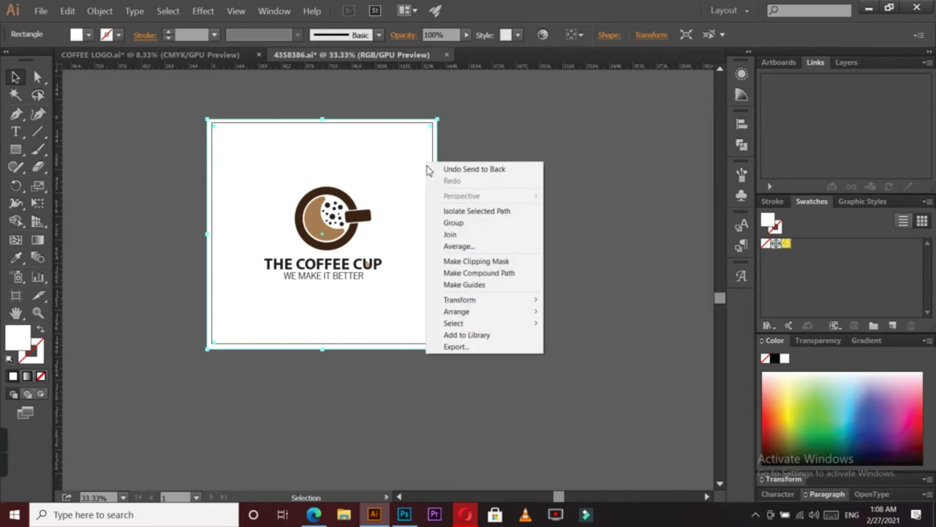
left_click(578, 346)
left_click(565, 268)
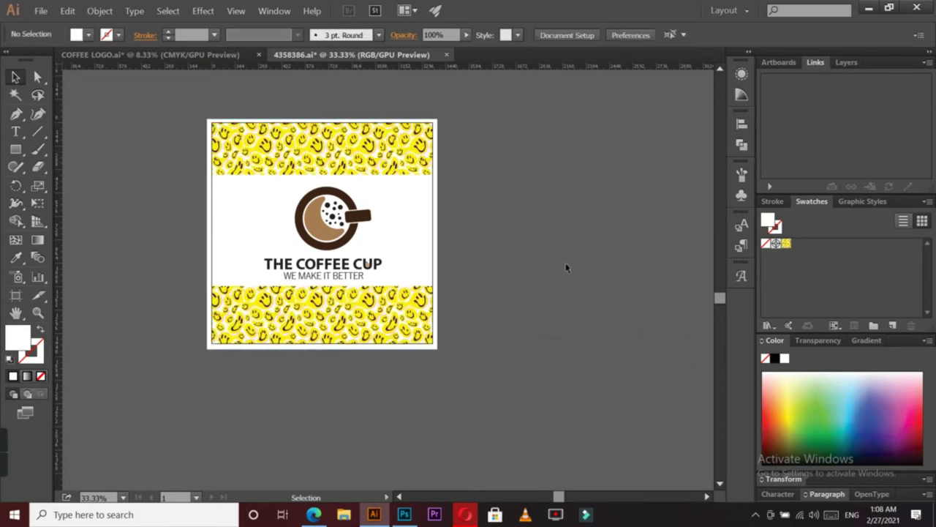
Lower the white middle band's opacity to about 74%.
left_click(430, 216)
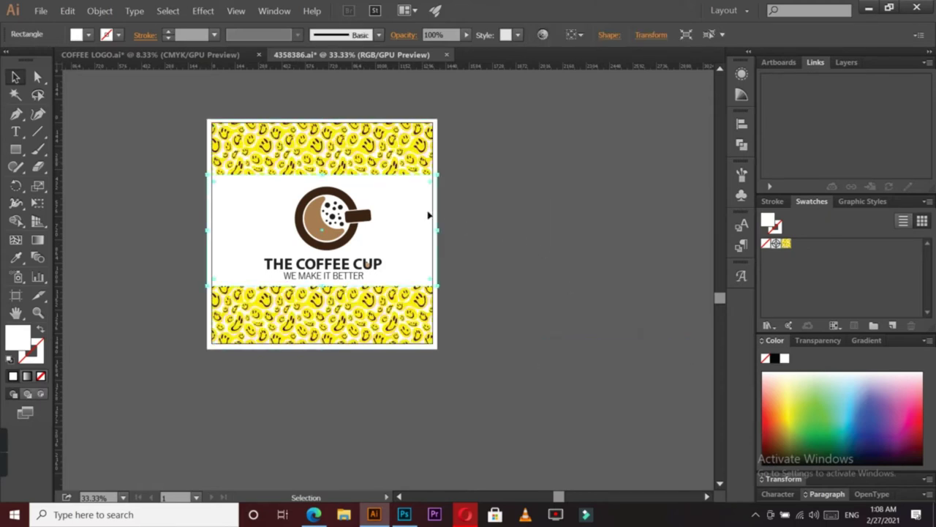
left_click(466, 34)
left_click_drag(472, 50, 450, 49)
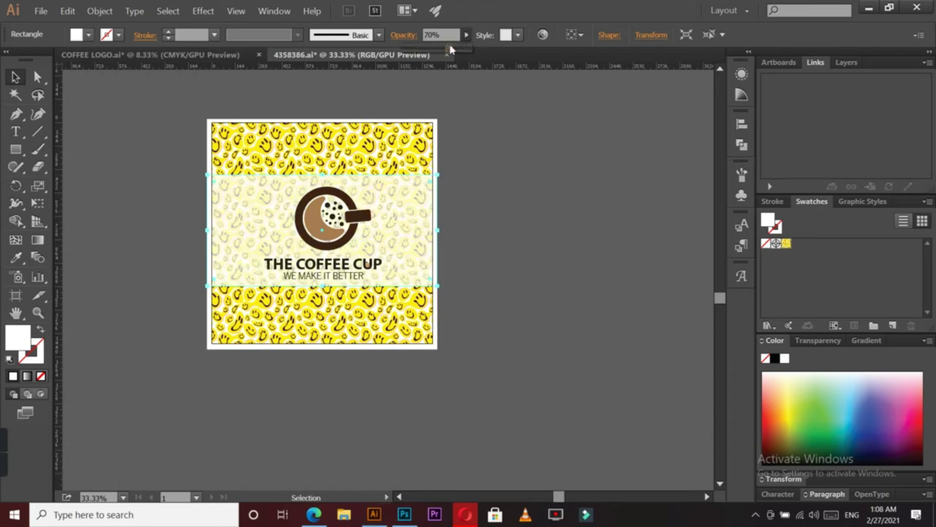
left_click(509, 168)
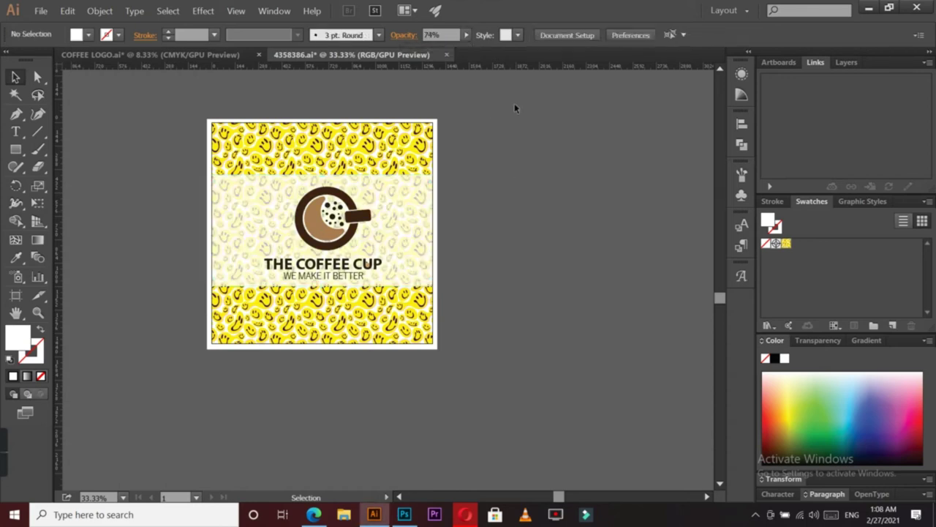
Select all the label artwork and drag it toward Photoshop.
key("ctrl+a")
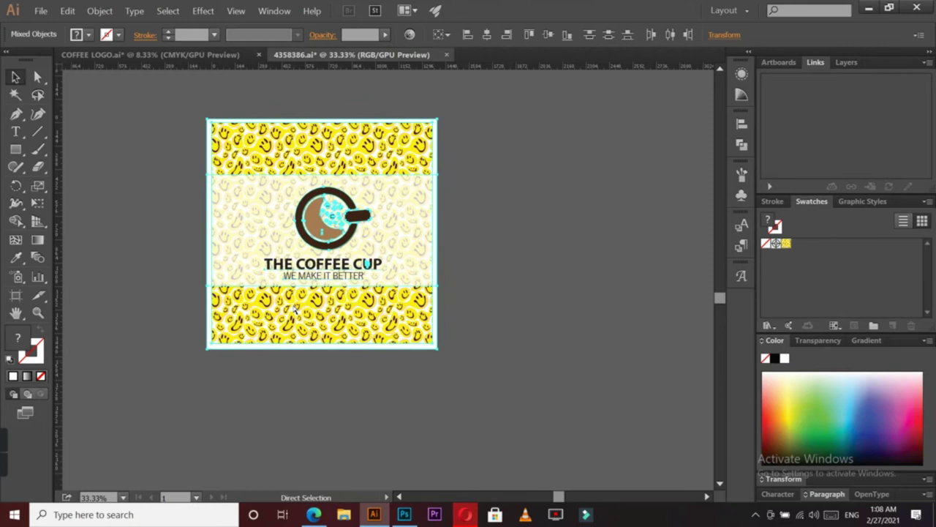
key("ctrl+plus")
key("ctrl+plus")
key("ctrl+plus")
key("ctrl+plus")
key("ctrl+minus")
key("ctrl+minus")
key("ctrl+minus")
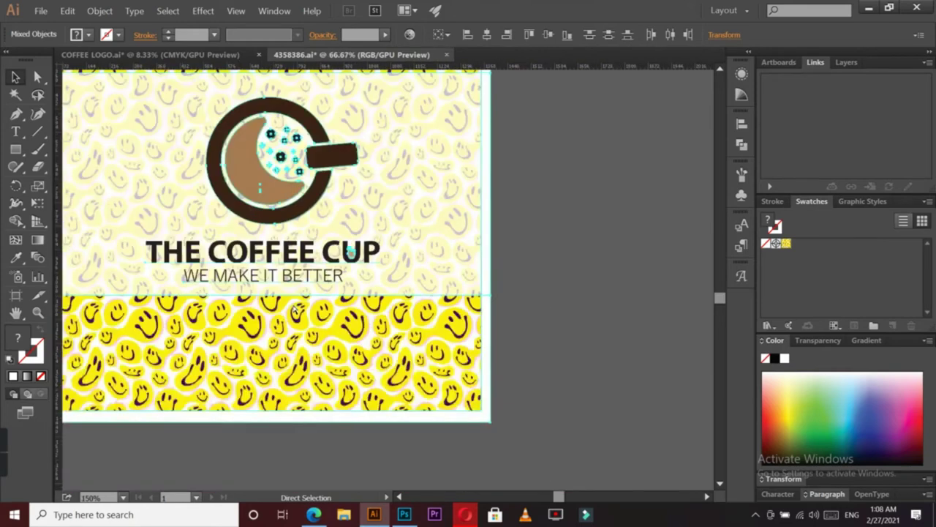
key("ctrl+minus")
key("ctrl+minus")
mouse_move(329, 303)
left_mouse_down()
mouse_move(407, 512)
mouse_move(404, 342)
left_mouse_up()
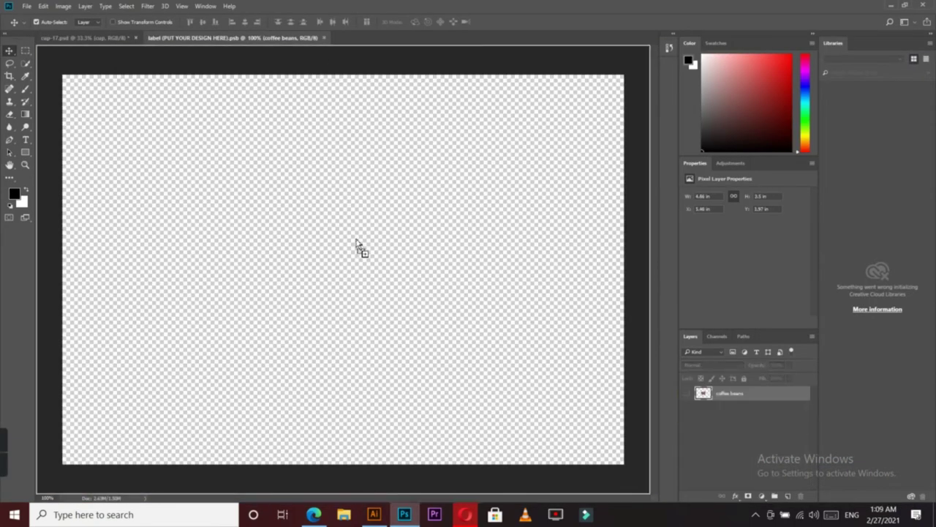
Place the artwork in the label document, scale it to fill, and save.
left_click_drag(368, 117, 355, 242)
mouse_move(538, 76)
left_mouse_down()
mouse_move(554, 57)
mouse_move(687, 27)
left_mouse_up()
key("Return")
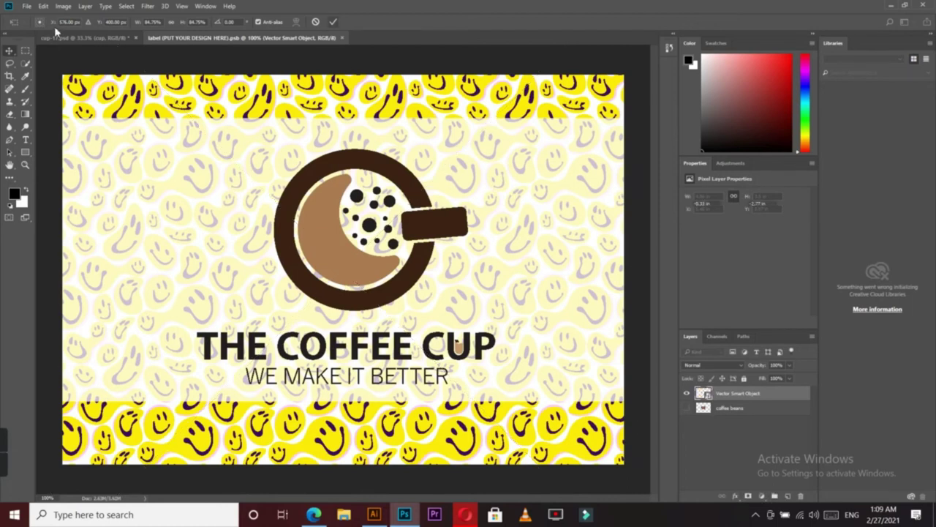
left_click(26, 6)
left_click(94, 129)
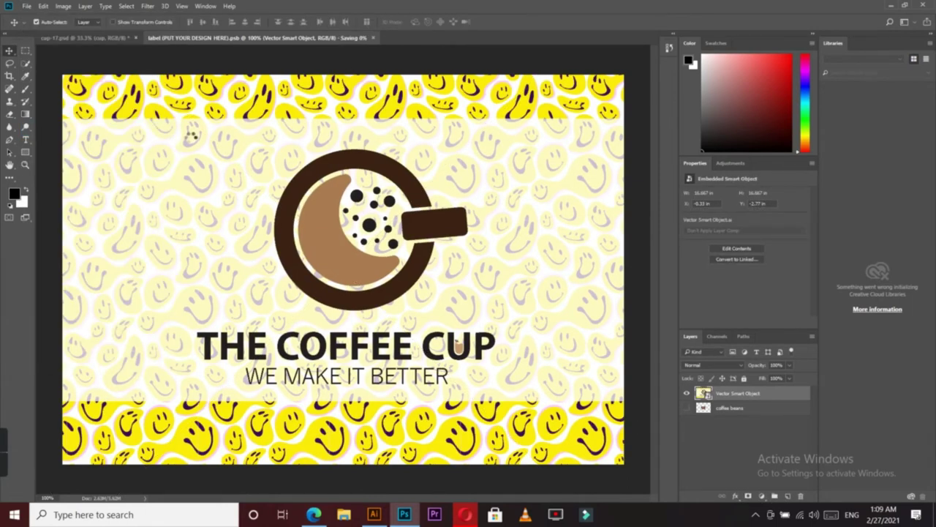
Check the label on the cup-17.psd mockup, then return to Illustrator.
key("ctrl+Tab")
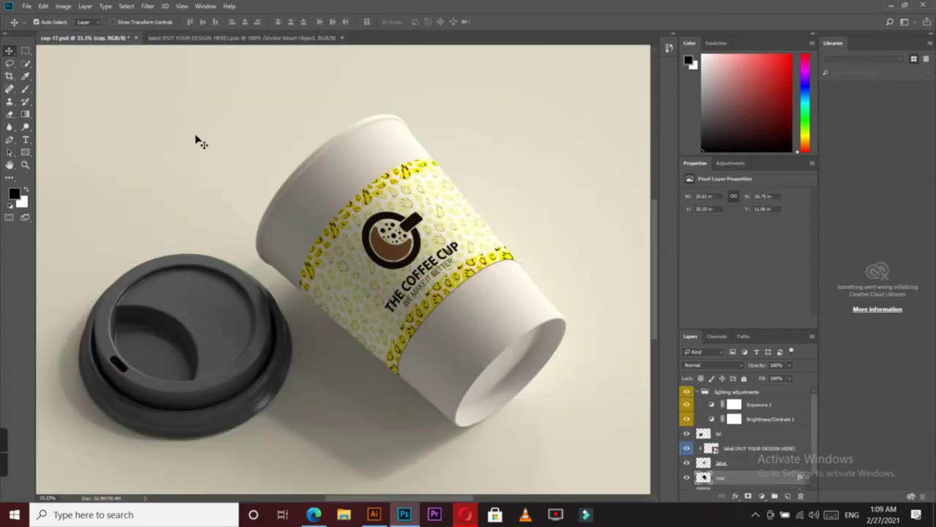
key("ctrl+plus")
key("ctrl+plus")
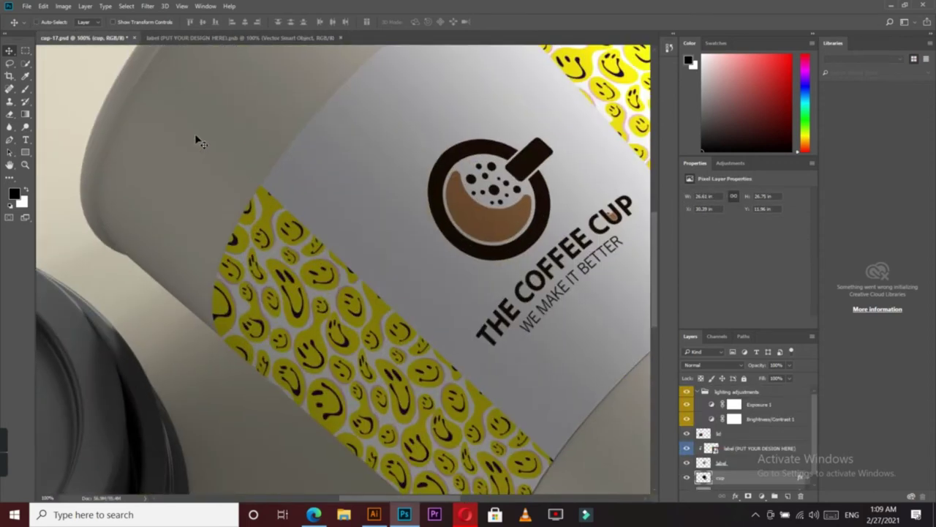
key("ctrl+minus")
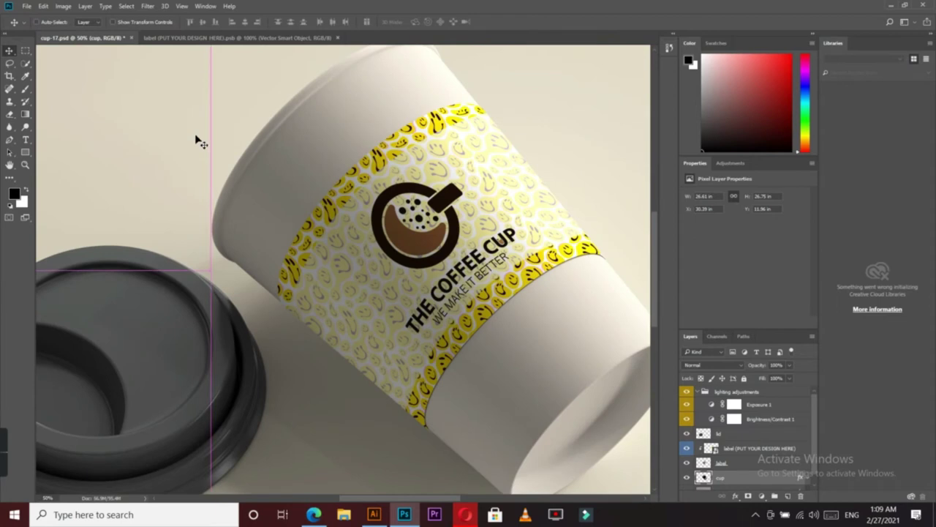
key("ctrl+minus")
key("ctrl+minus")
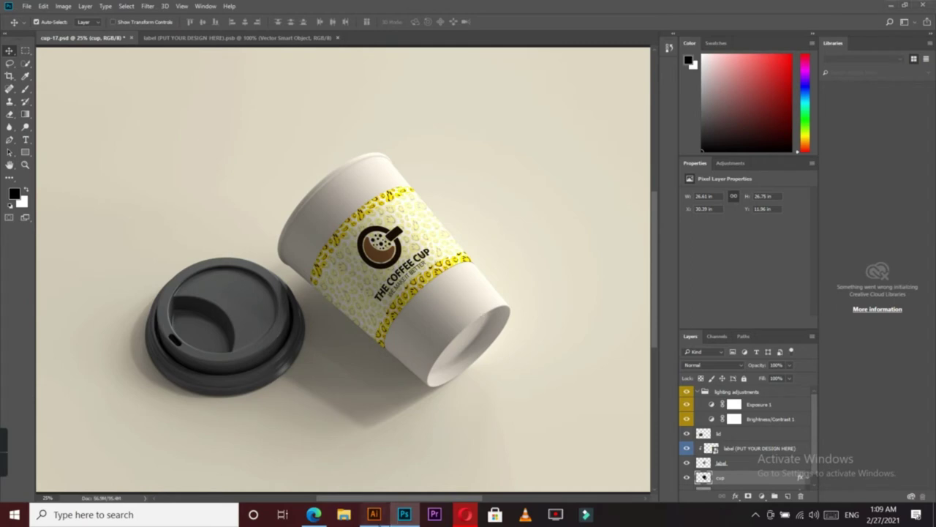
left_click(374, 514)
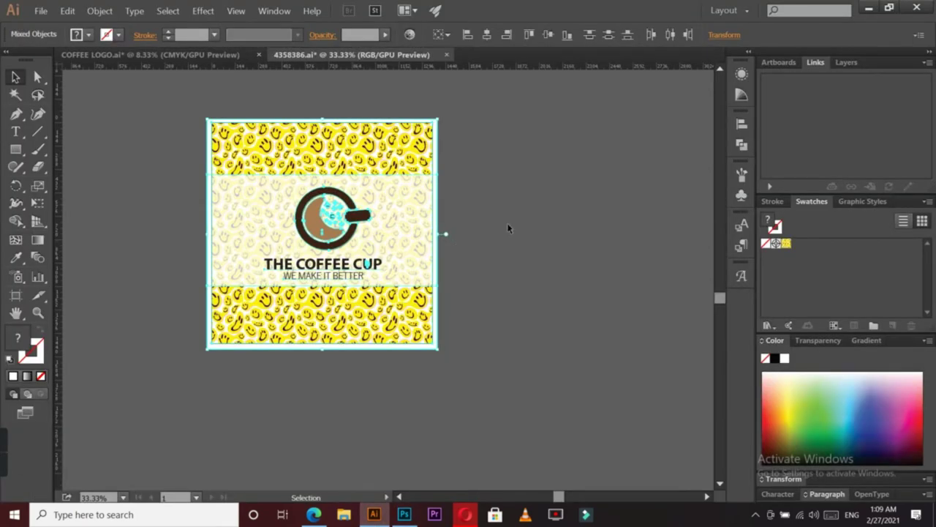
Enlarge all the artwork about its centre and grow the artboard to about 1970 px.
left_click(416, 156)
left_click_drag(185, 340, 445, 201)
left_click_drag(436, 121, 473, 85)
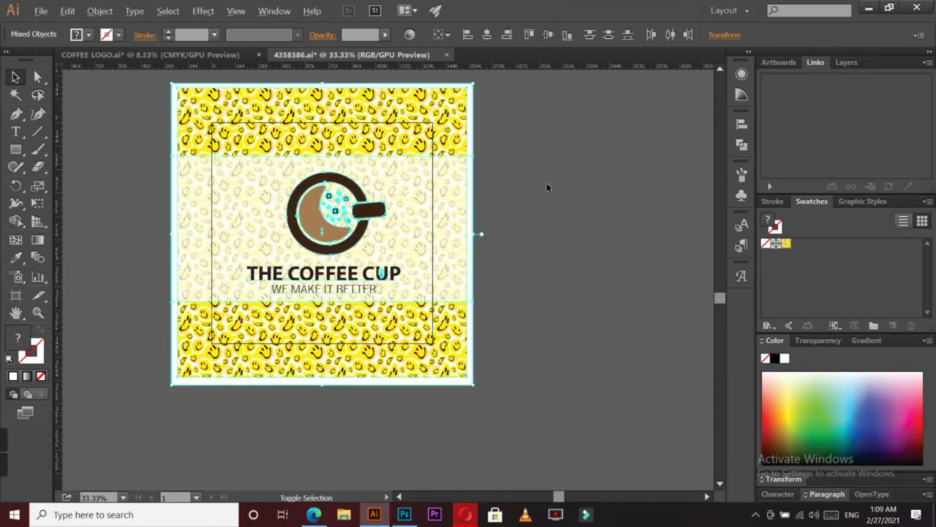
left_click(551, 205)
left_click(15, 295)
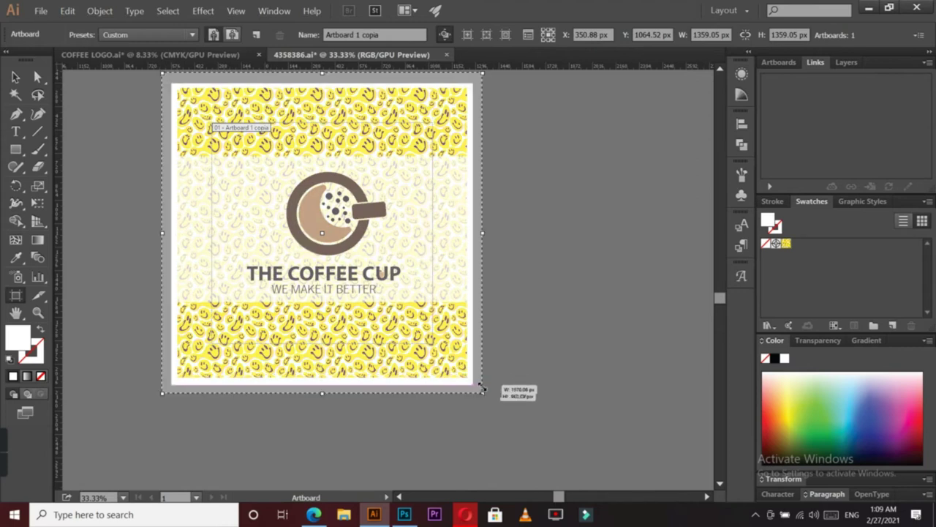
left_click_drag(434, 343, 482, 393)
left_click(15, 76)
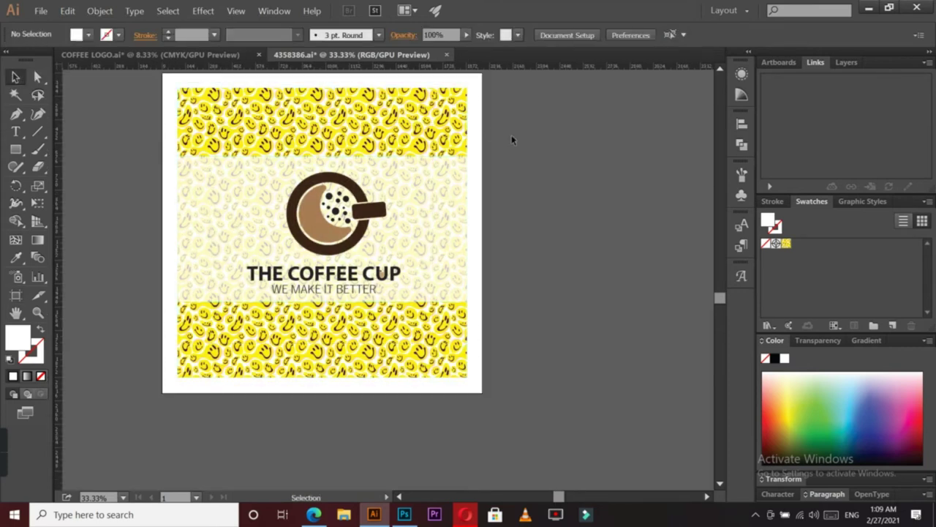
Enlarge the smiley pattern rectangle to cover the whole artboard.
left_click(468, 117)
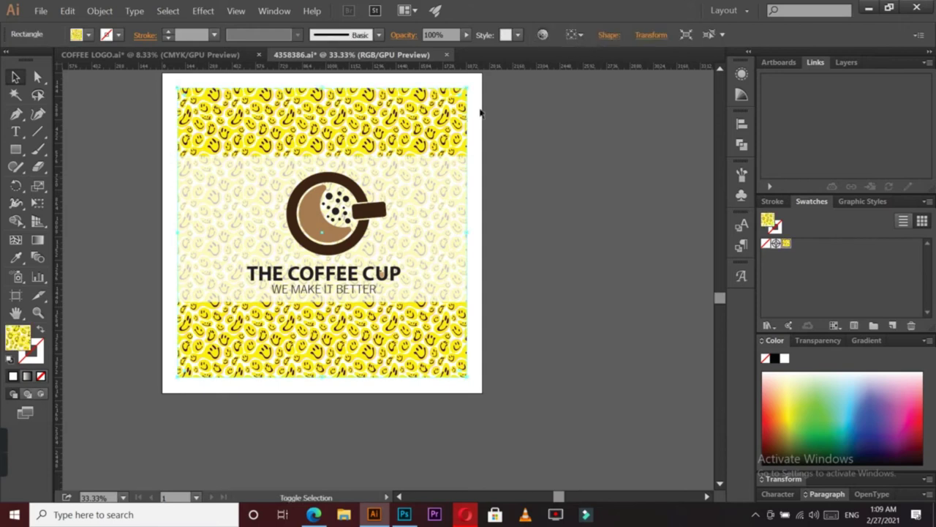
left_click(472, 82, "shift")
left_click_drag(474, 80, 493, 71)
left_click_drag(494, 73, 488, 79)
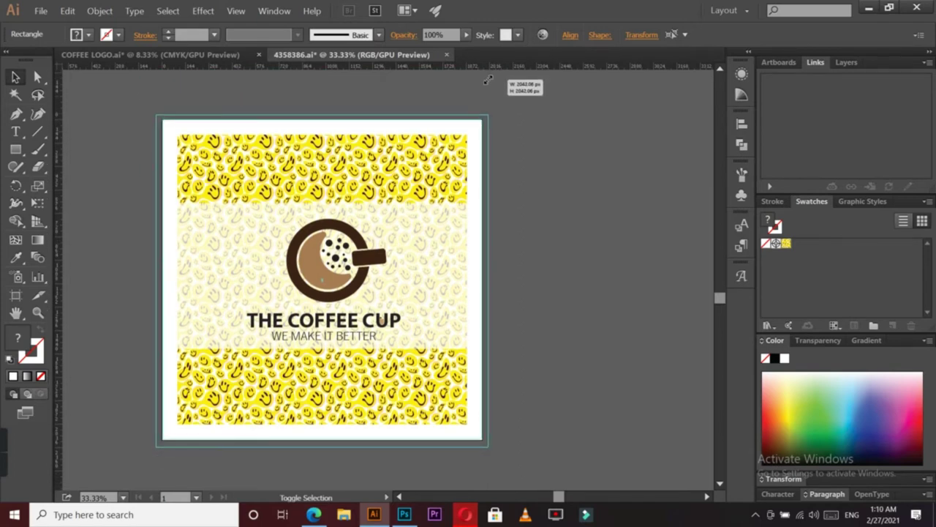
left_click(545, 142)
Stretch the light middle band to both artboard edges and select all the artwork.
left_click(449, 214)
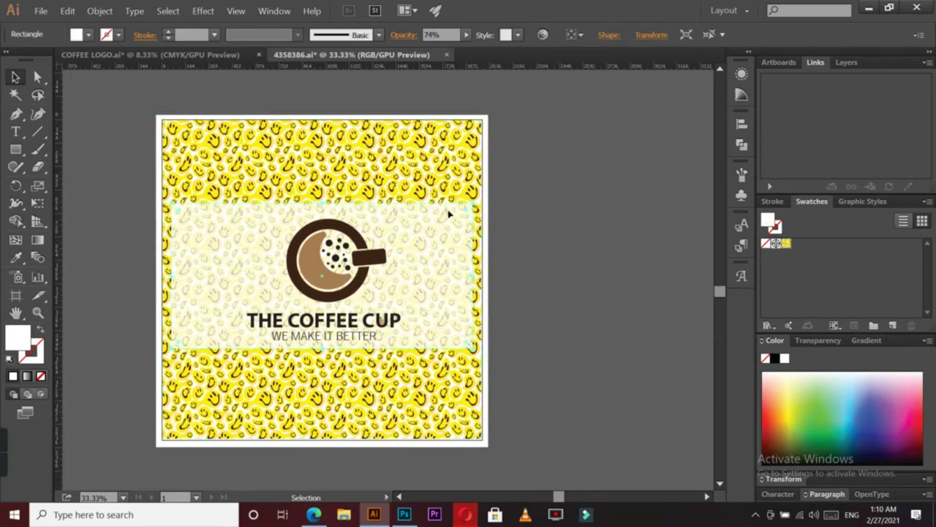
left_click_drag(482, 277, 488, 275)
left_click_drag(172, 276, 157, 276)
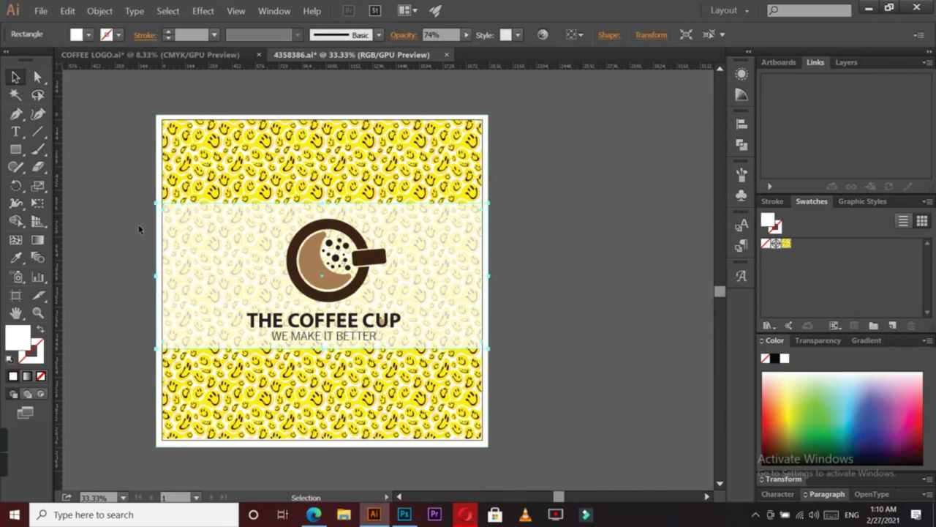
left_click_drag(139, 229, 513, 351)
Drop the label artwork into the label smart object, enlarge it to fill, and zoom in on cup-17.psd.
left_click_drag(457, 256, 443, 365)
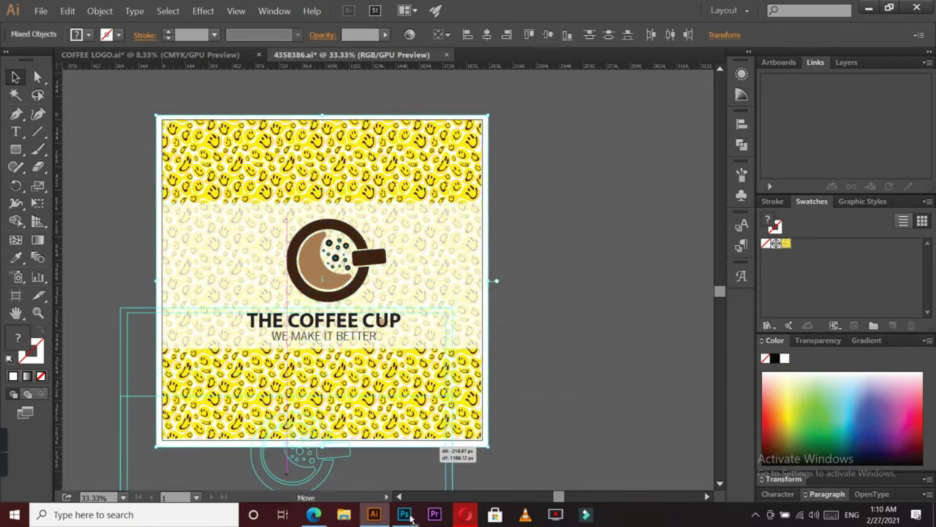
left_click_drag(380, 143, 348, 187)
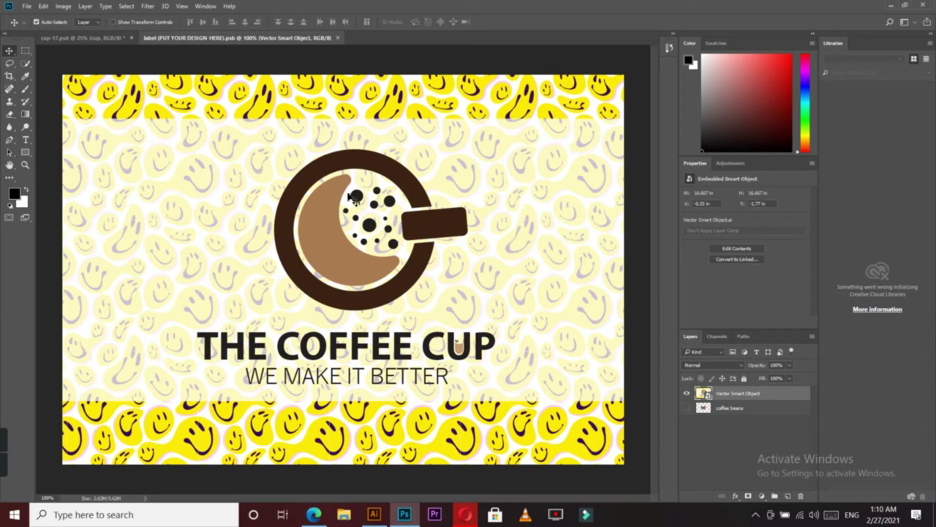
left_click_drag(436, 270, 437, 269)
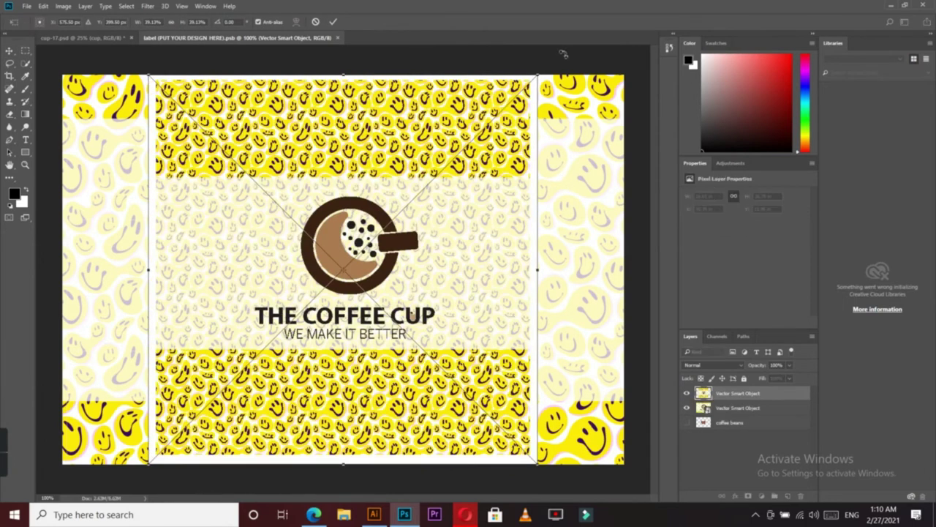
left_click_drag(538, 74, 688, 31)
left_click(333, 21)
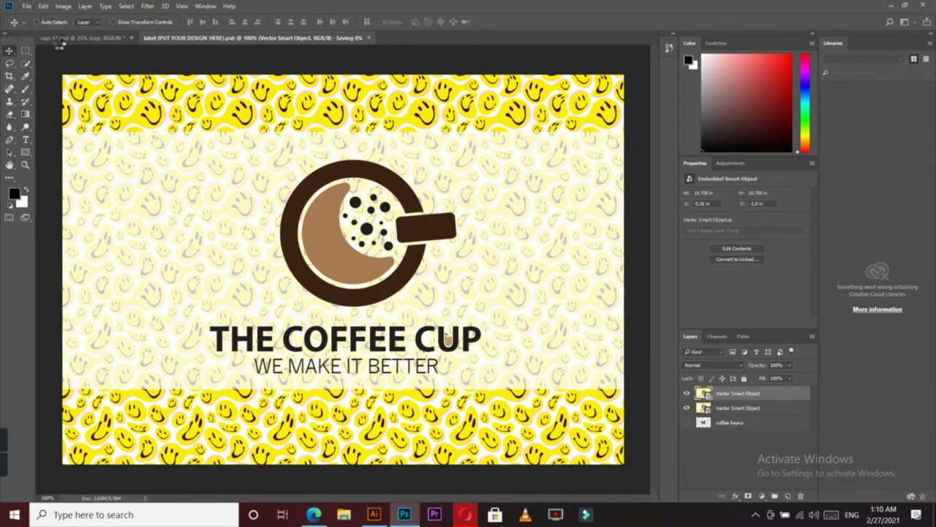
left_click(83, 38)
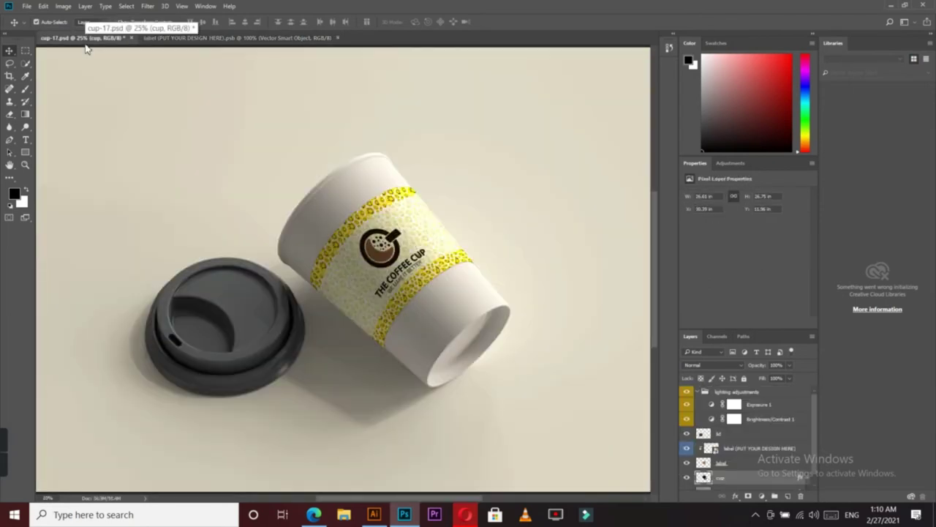
key("ctrl+equal")
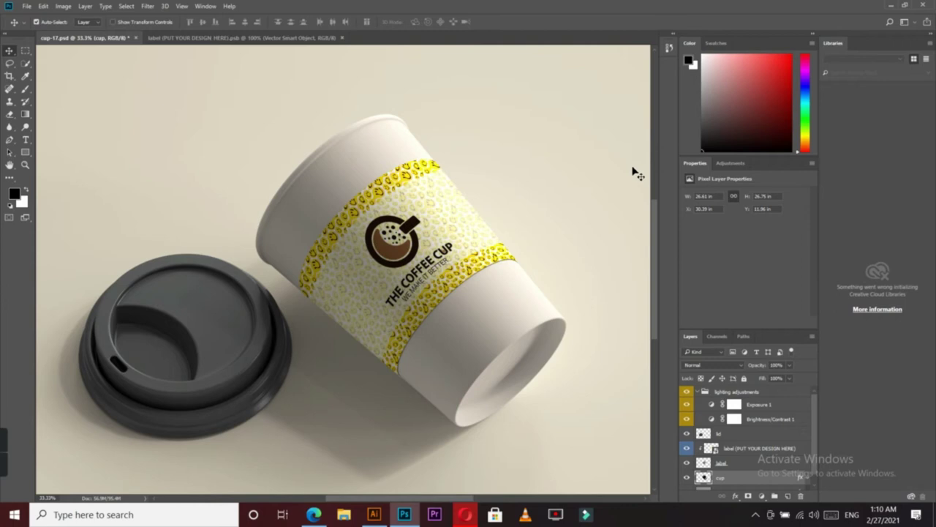
Make the middle band 100% opaque white, then select all and drag the artwork to Photoshop.
left_click(373, 514)
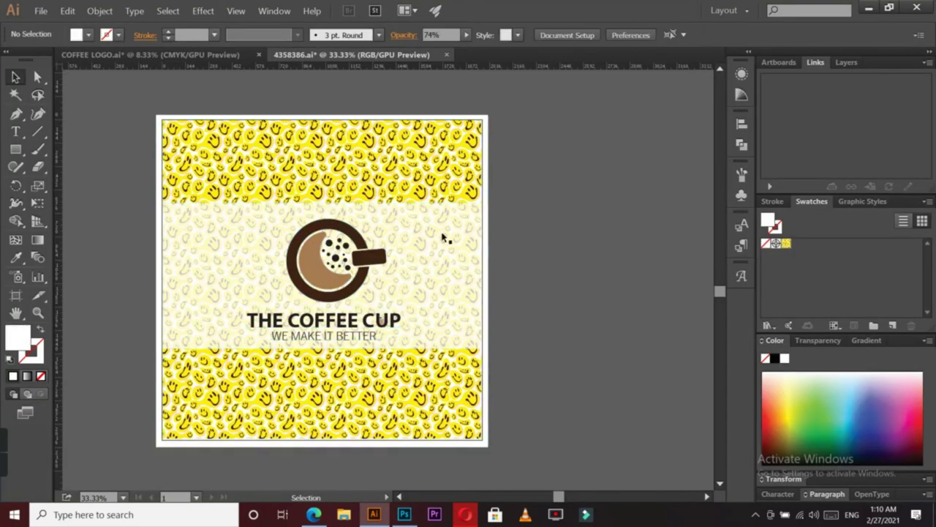
left_click(537, 97)
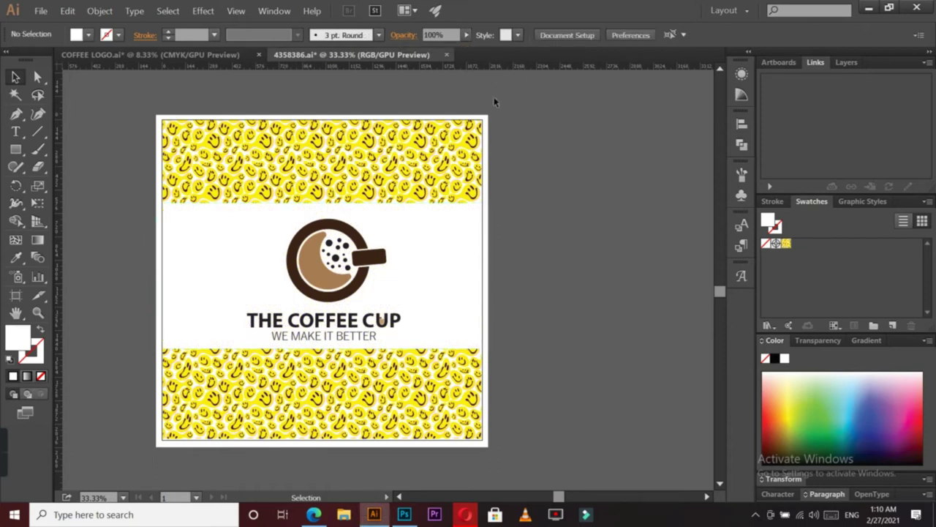
key("ctrl+a")
mouse_move(267, 362)
left_mouse_down()
mouse_move(387, 269)
mouse_move(338, 291)
left_mouse_up()
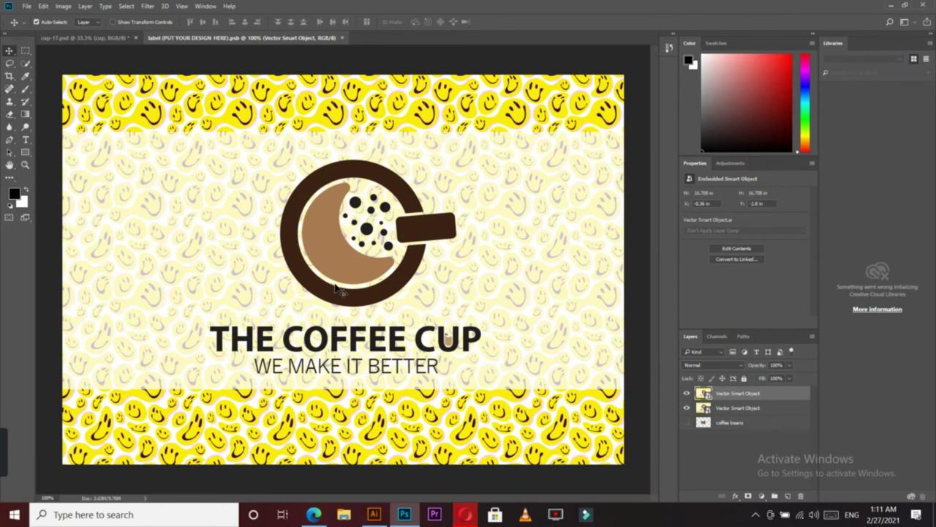
Enlarge the white-centred label artwork to fill the label canvas, save, and view it on cup-17.psd.
mouse_move(542, 74)
left_mouse_down()
mouse_move(685, 27)
mouse_move(540, 70)
mouse_move(665, 17)
mouse_move(651, 25)
mouse_move(691, 20)
left_mouse_up()
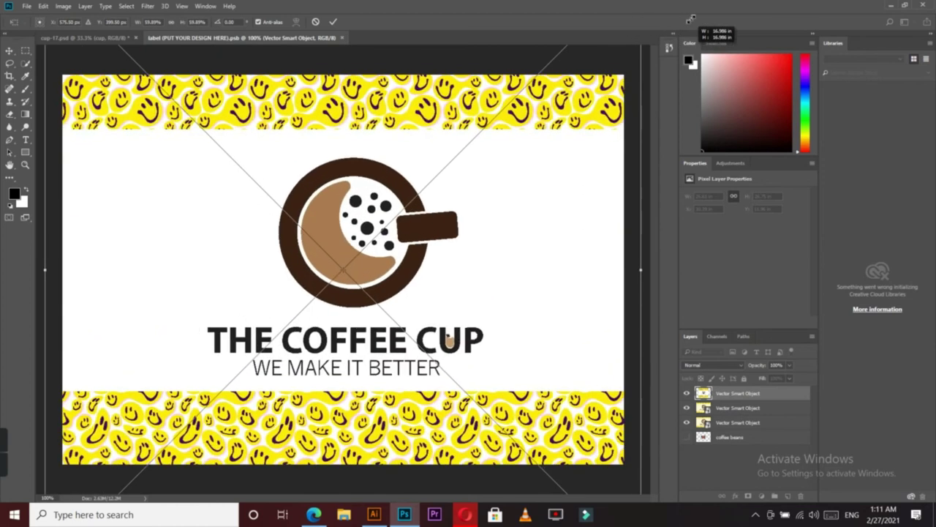
left_click(334, 22)
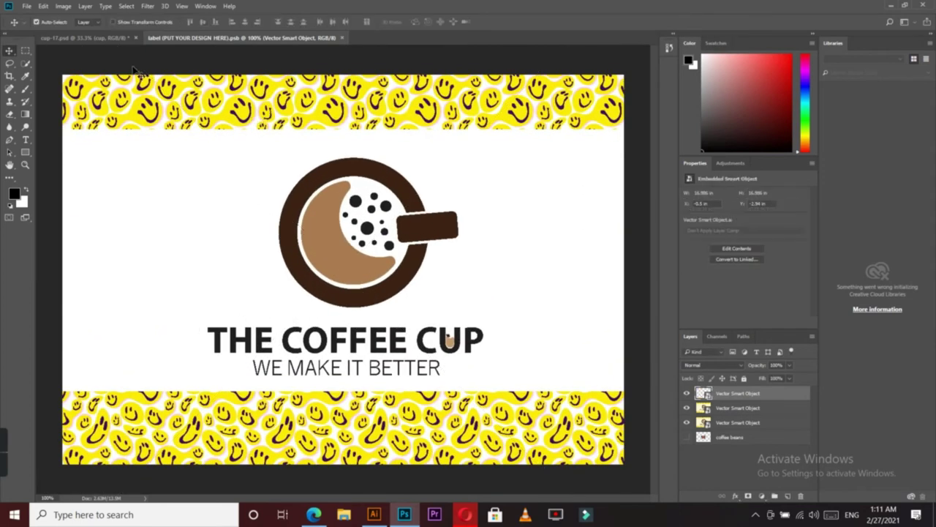
key("ctrl+s")
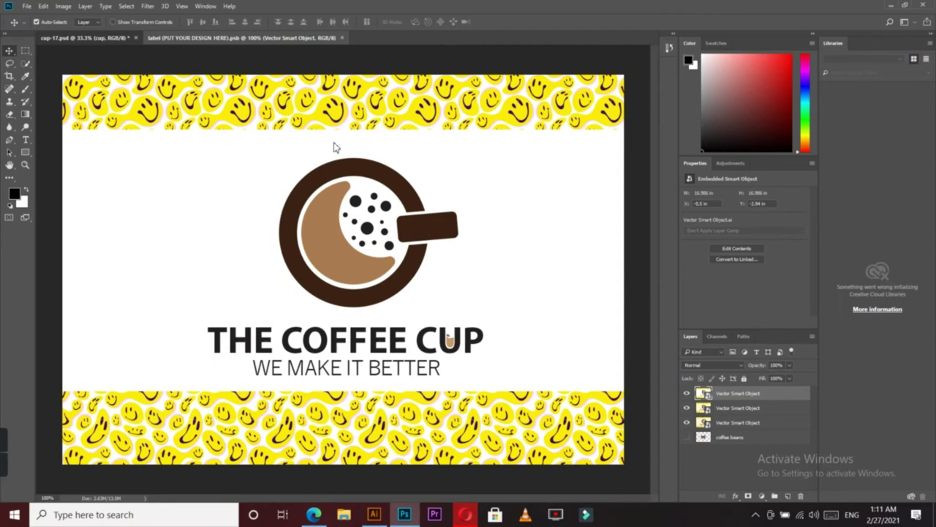
key("ctrl+Tab")
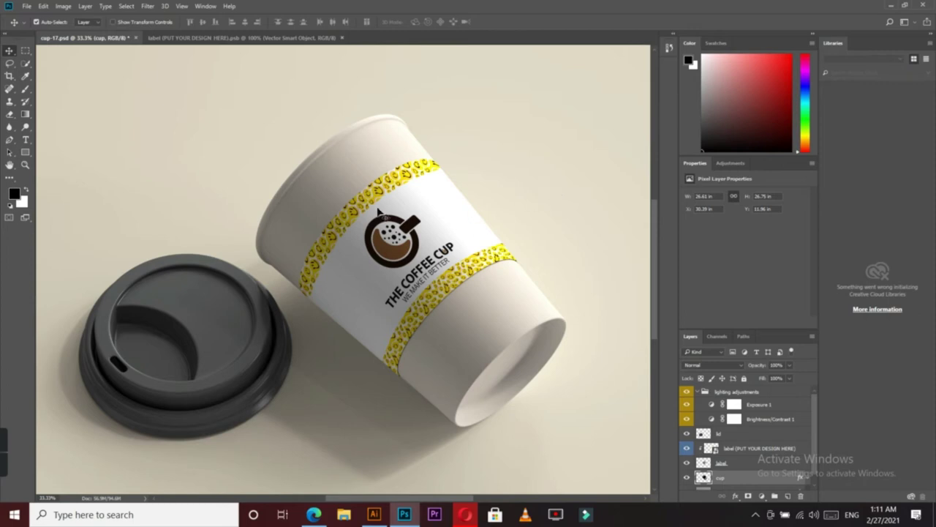
Back in Illustrator, shrink the coffee cup logo and its text around their centre.
mouse_move(374, 514)
left_click(379, 448)
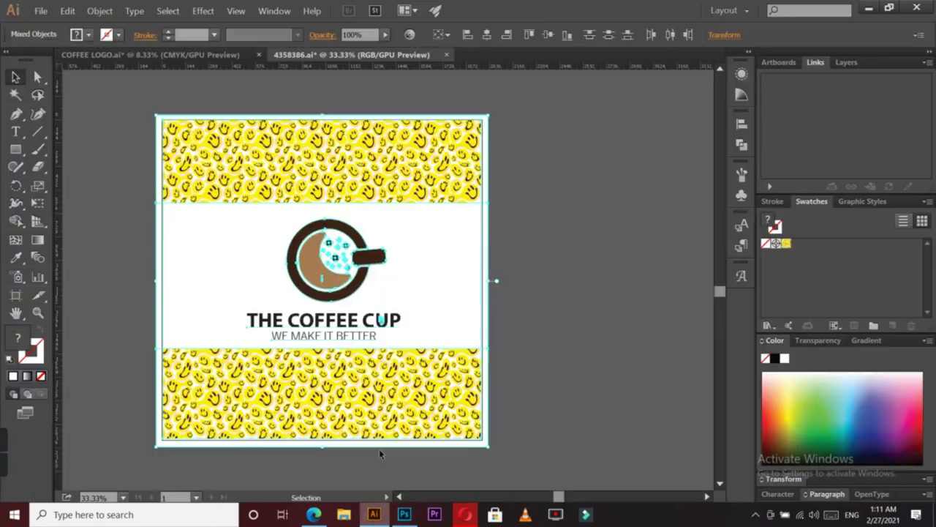
left_click(362, 269)
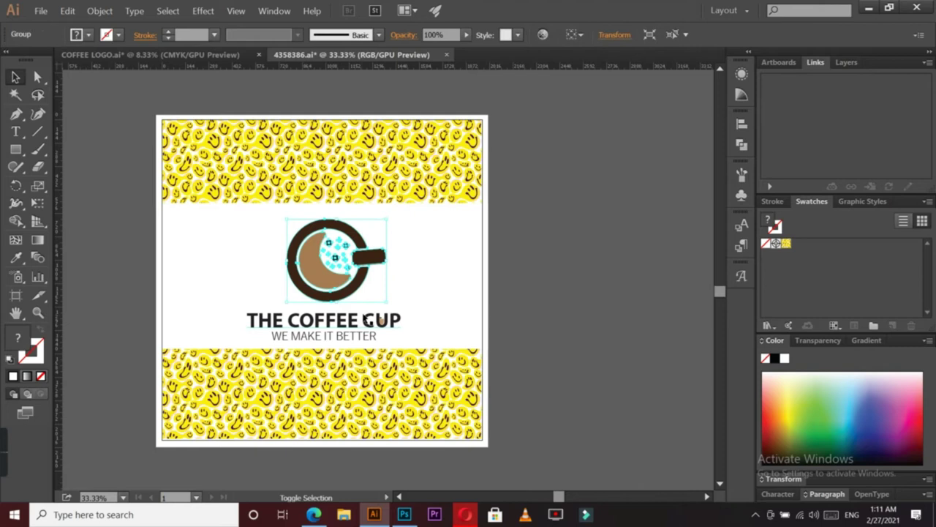
left_click(397, 342, "shift")
left_click_drag(397, 342, 387, 331)
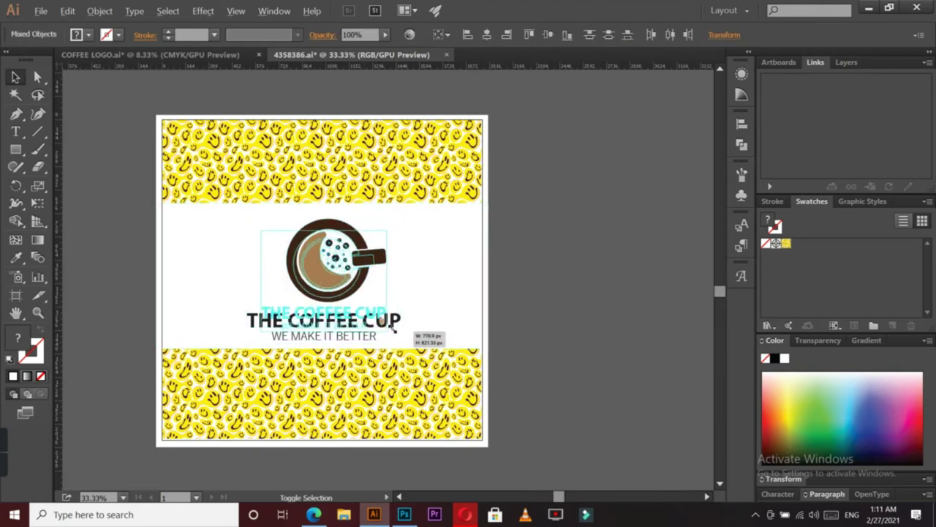
left_click(638, 321)
Rotate the white band 90° to run vertically and stretch it taller to the artboard edges.
left_click(477, 262)
left_click_drag(484, 178, 228, 81)
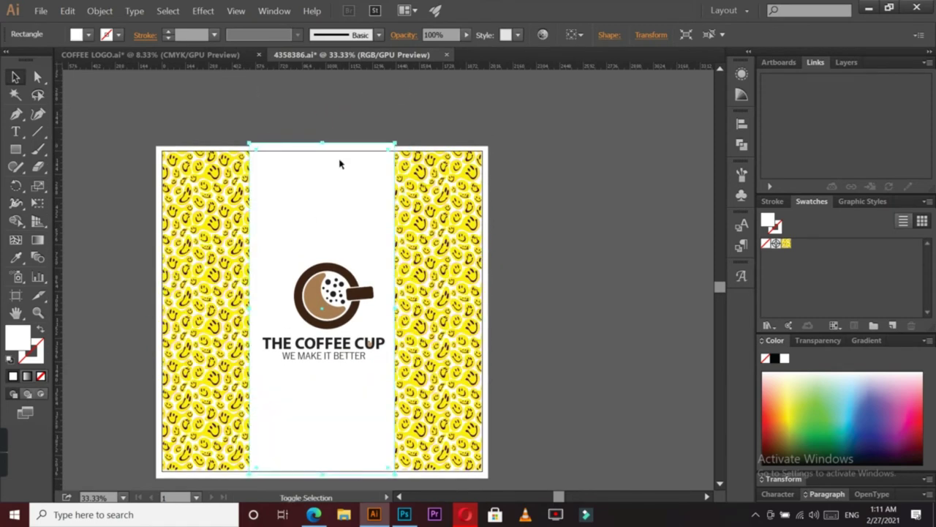
left_click_drag(339, 160, 340, 164)
left_click(352, 142)
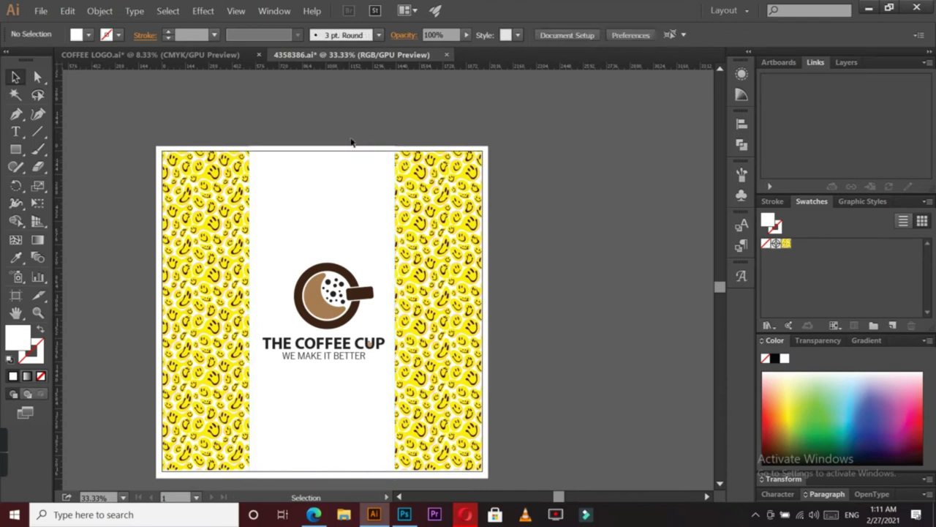
left_click(319, 151)
left_click_drag(320, 145, 320, 137)
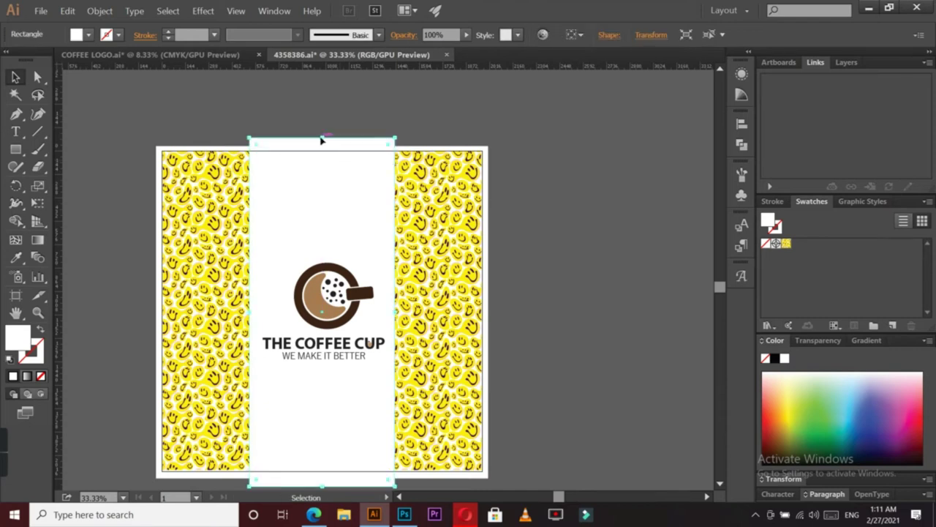
left_click(439, 126)
Horizontally centre the vertical white band on the smiley pattern.
left_click(358, 200)
left_click(420, 292, "shift")
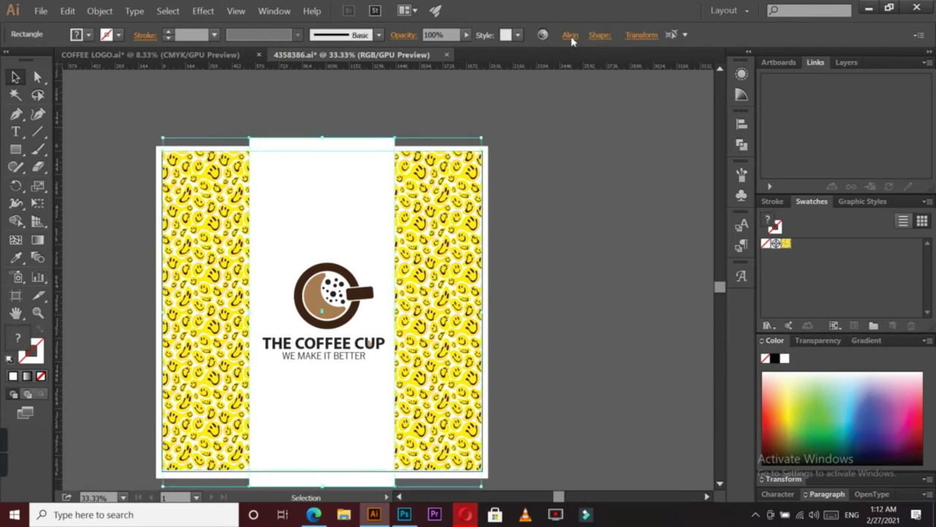
left_click(570, 35)
left_click(539, 73)
left_click(550, 196)
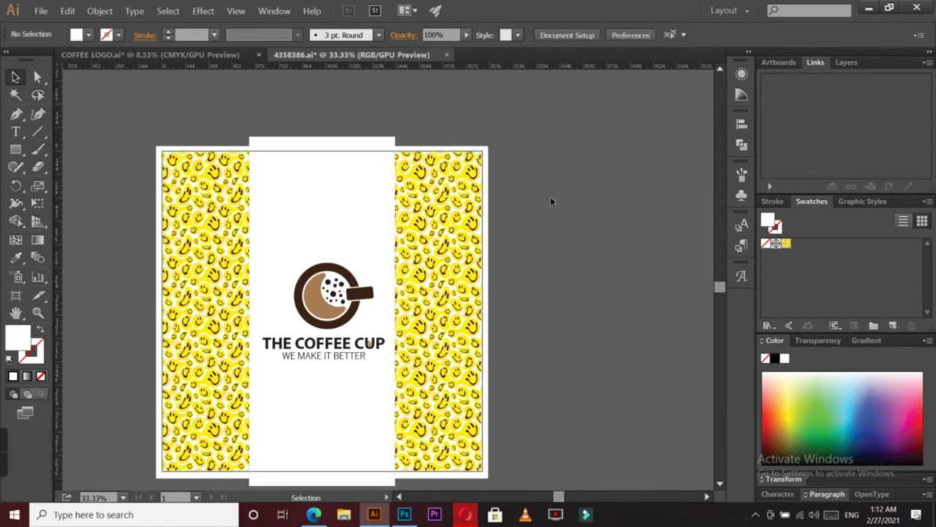
Scale the yellow pattern rectangle inward from its corner to leave a white margin.
left_click(476, 158)
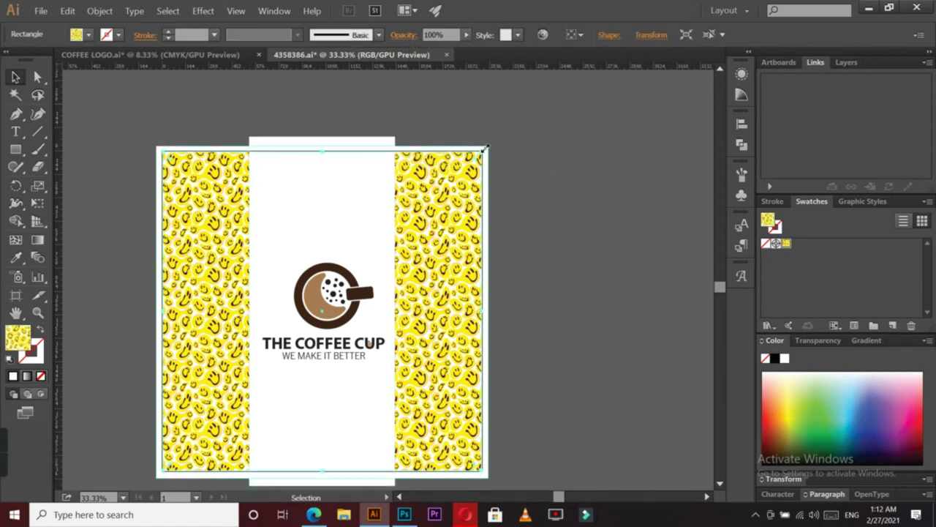
left_click_drag(477, 158, 467, 166)
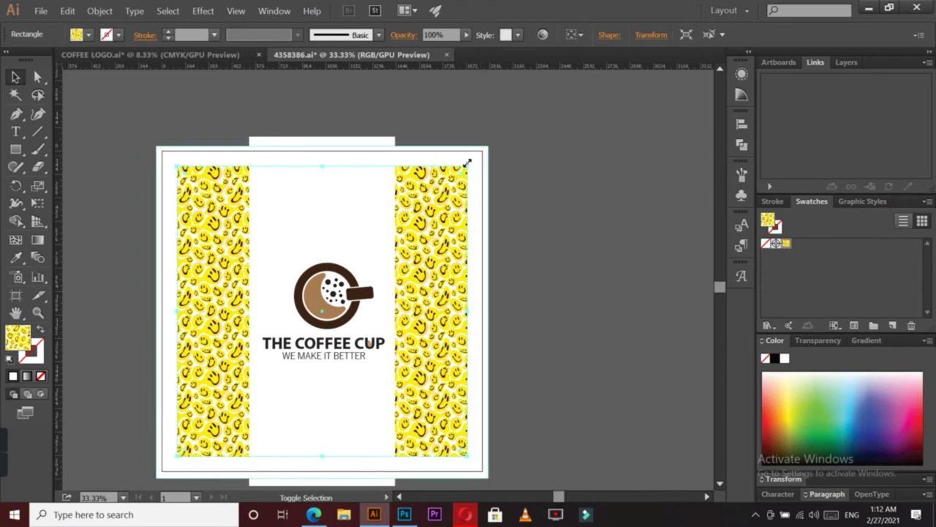
left_click(587, 163)
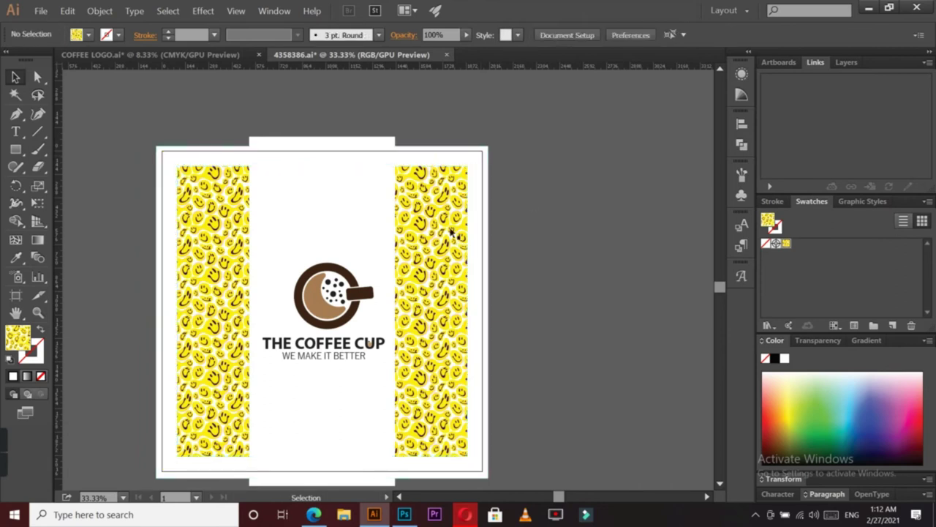
left_click(455, 182)
left_click_drag(453, 182, 436, 200)
left_click(503, 183)
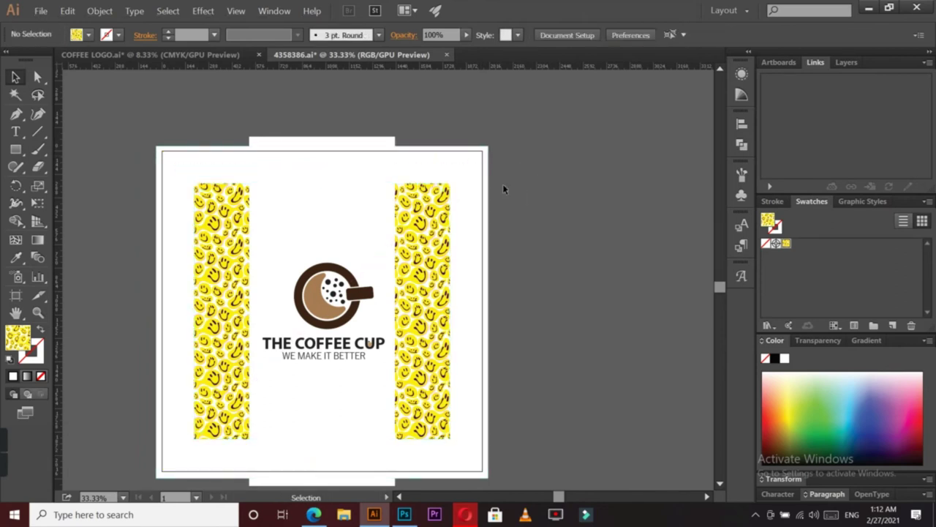
Scale the coffee cup logo and text down slightly.
left_click(357, 296)
left_click(352, 352, "shift")
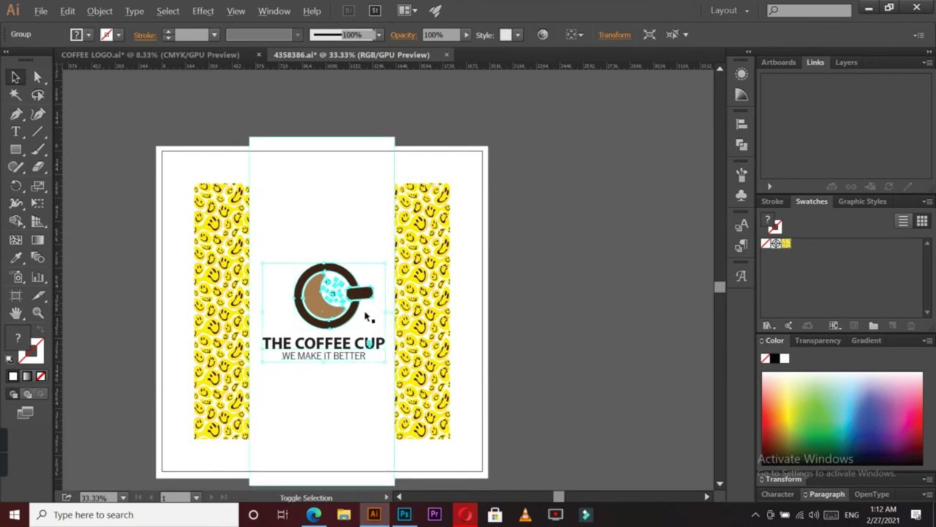
left_click_drag(383, 263, 373, 268)
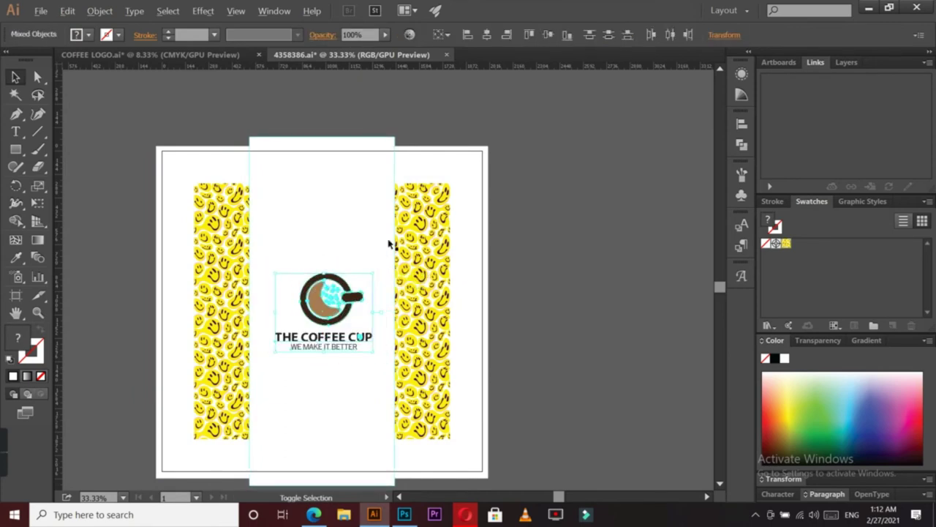
Resize the white centre rectangle inward, then widen it toward the right strip.
left_click(394, 158)
left_click_drag(395, 136, 380, 160)
left_click(527, 135)
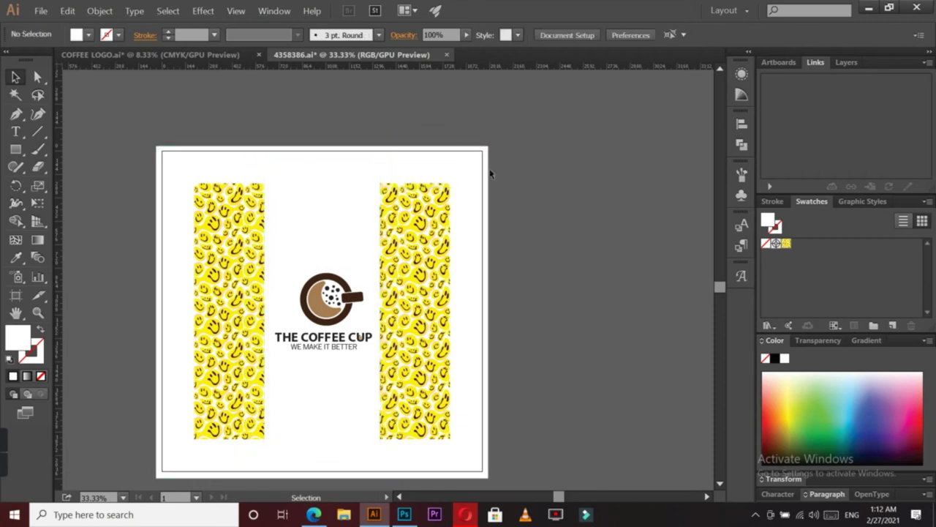
left_click(372, 208)
left_click_drag(379, 312, 383, 312)
left_click(494, 285)
Draw a vertical line with the Pen tool beside the left smiley strip.
key("p")
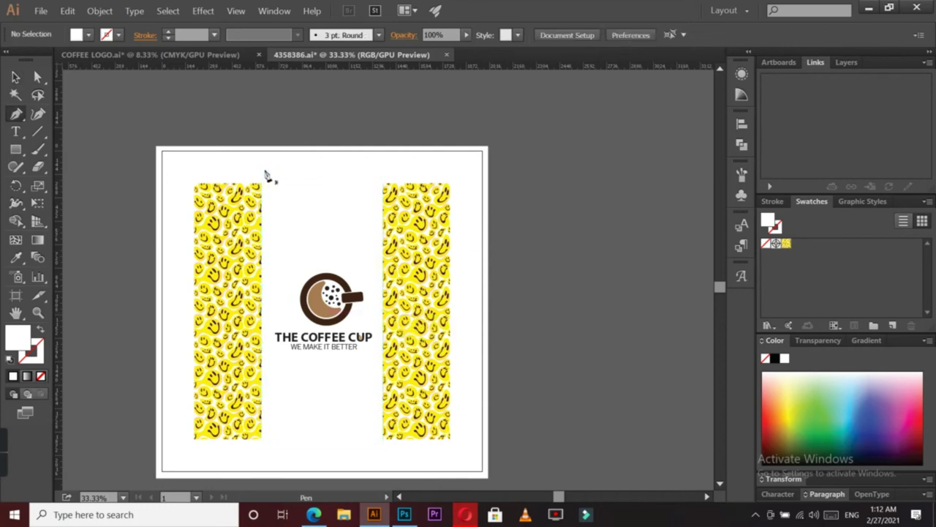
left_click(265, 170)
left_click(265, 453)
key("v")
left_click(140, 92)
left_click(266, 207)
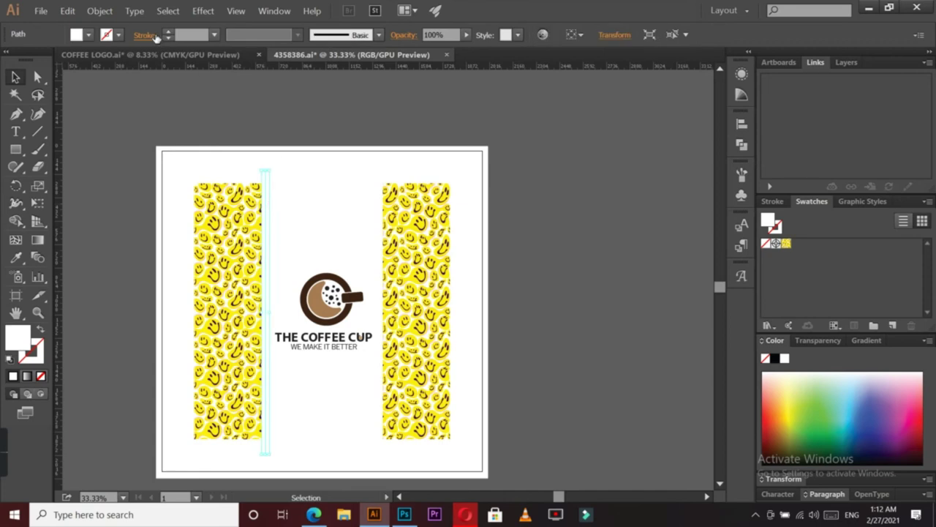
Colour the line's stroke with the logo's dark brown using the eyedropper.
left_click(168, 33)
left_click(168, 32)
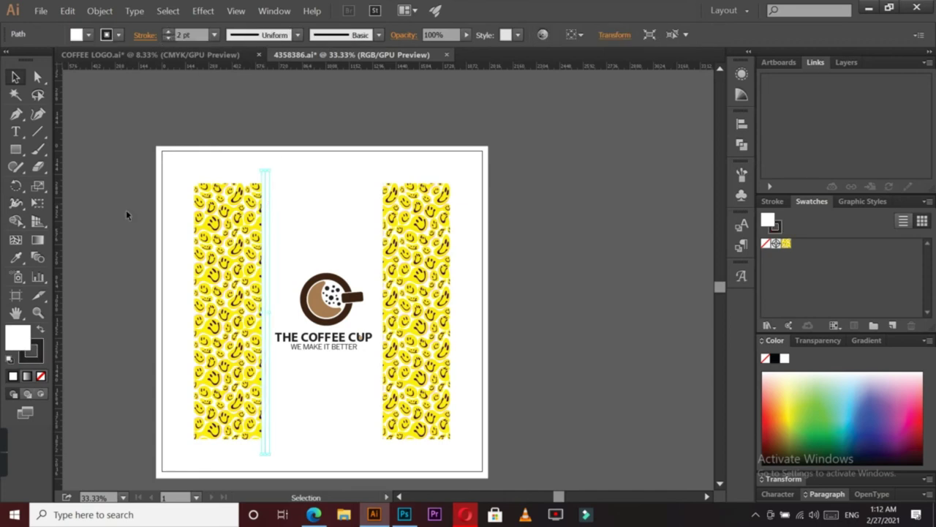
left_click(284, 192)
left_click(266, 174)
left_click(15, 257)
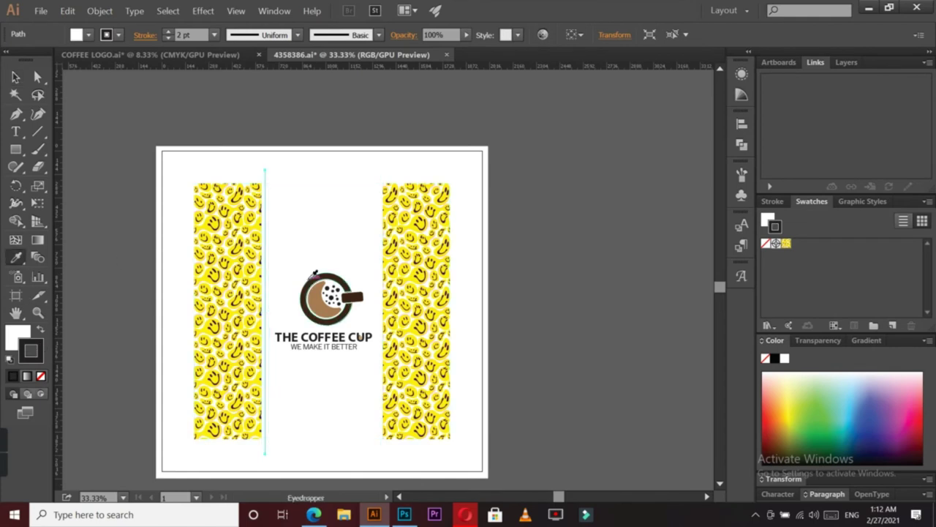
left_click(312, 276)
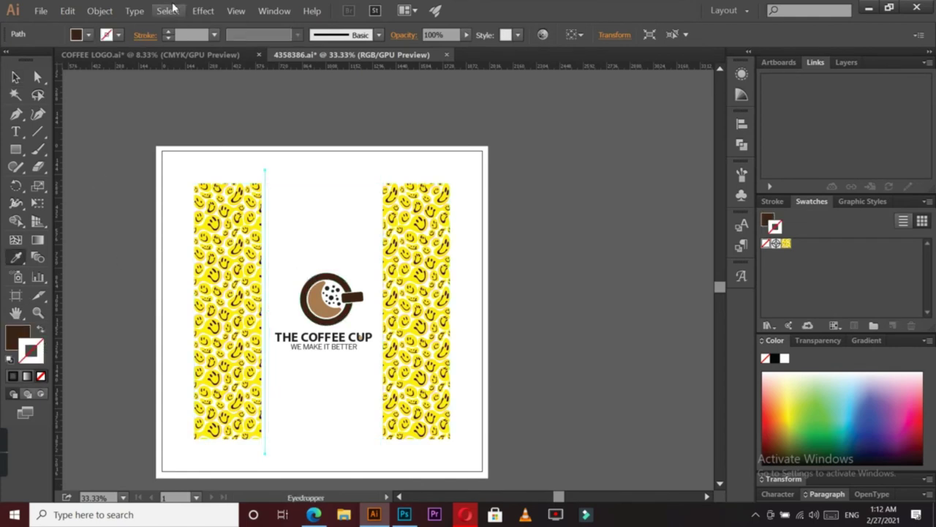
left_click(41, 330)
Set the brown line's stroke weight to 4 pt.
left_click(168, 31)
left_click(167, 31)
left_click(16, 76)
left_click(256, 172)
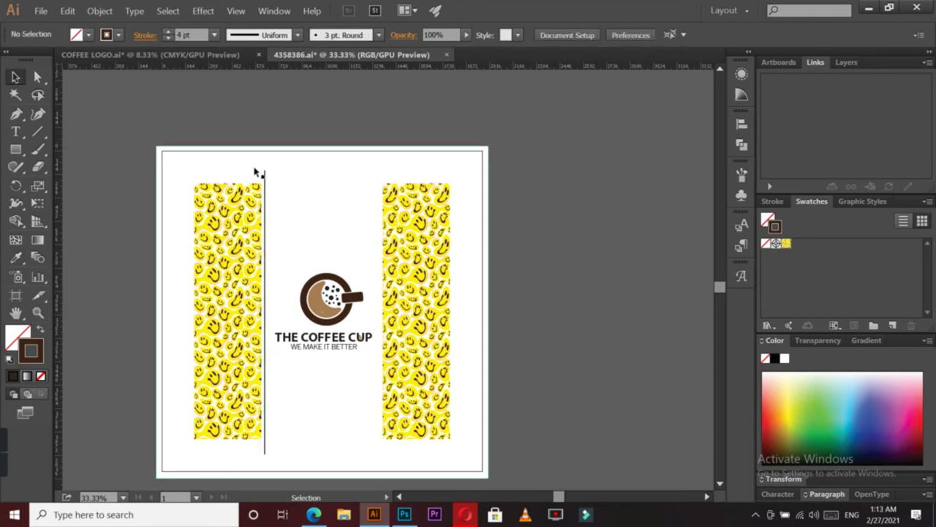
left_click(265, 173)
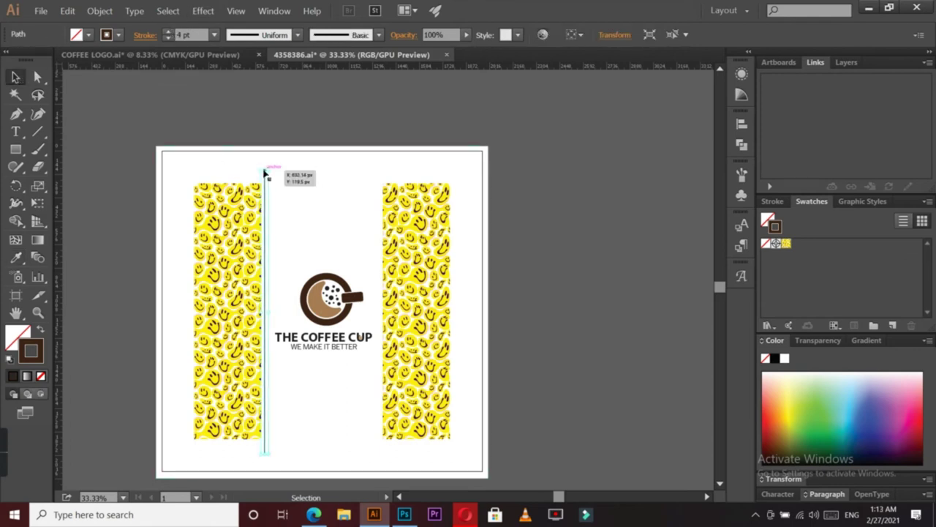
left_click(780, 209)
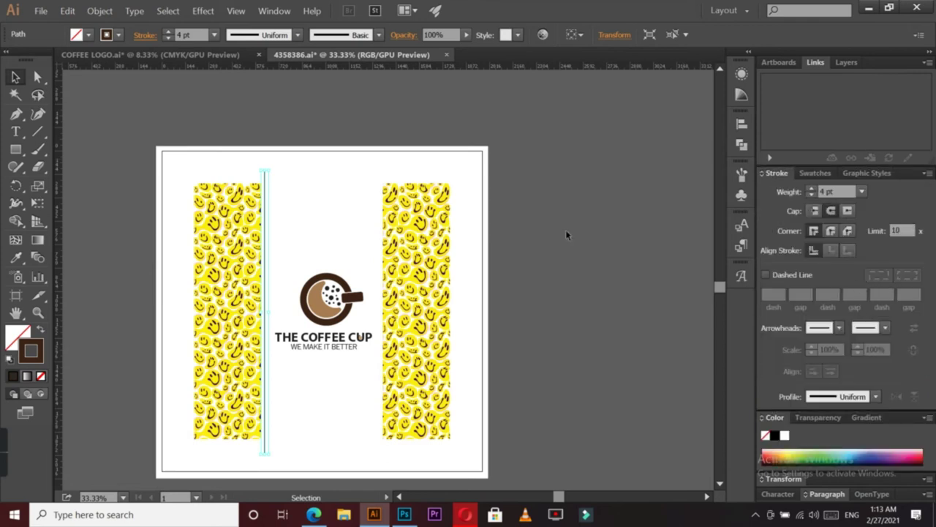
left_click(363, 203)
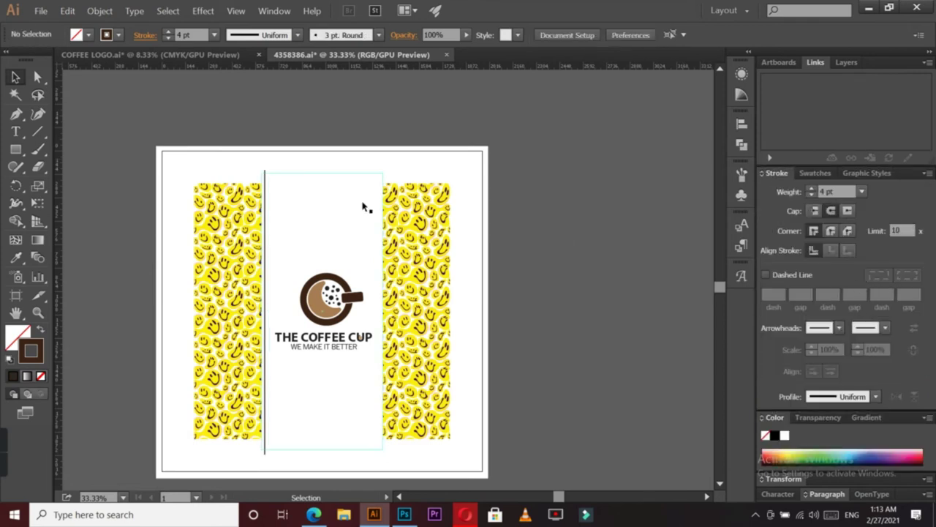
Duplicate the brown line and move the copy beside the right smiley strip.
left_click_drag(265, 173, 261, 169)
left_click(255, 166)
left_click(264, 168)
key("ctrl+plus")
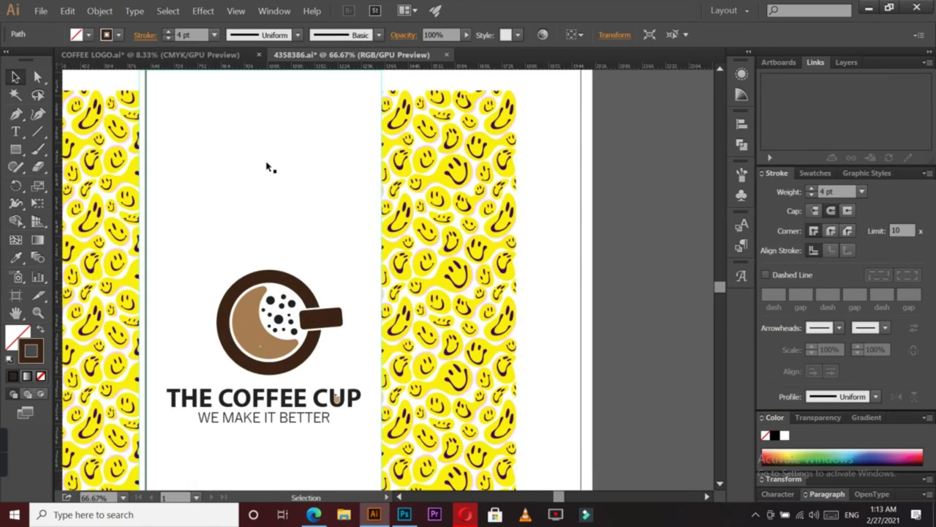
scroll(724, 71, "up", 3)
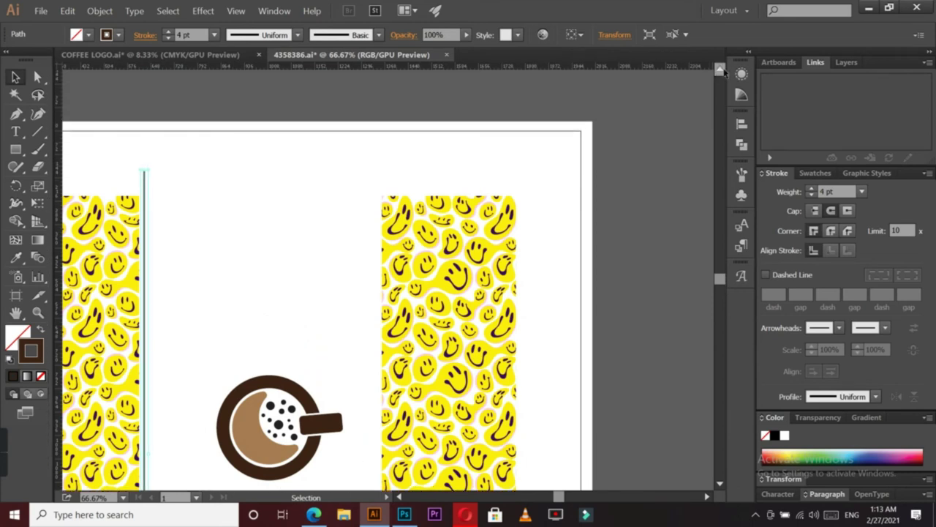
mouse_move(144, 179)
left_mouse_down()
mouse_move(235, 170)
mouse_move(379, 184)
left_mouse_up()
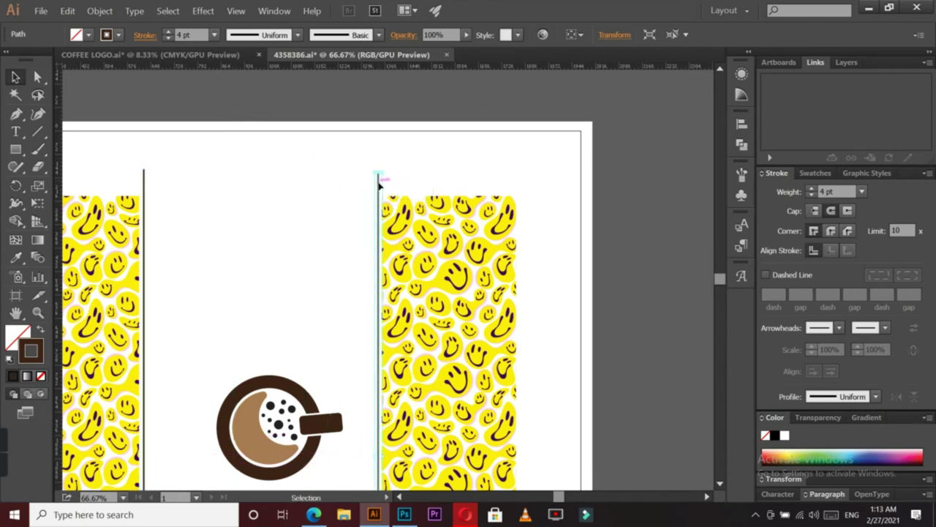
left_click(378, 186, "shift")
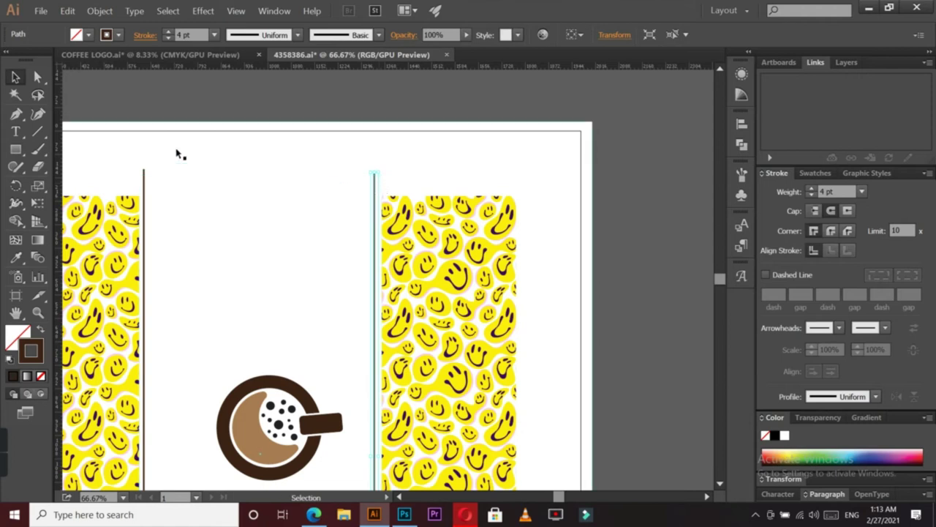
left_click(145, 170)
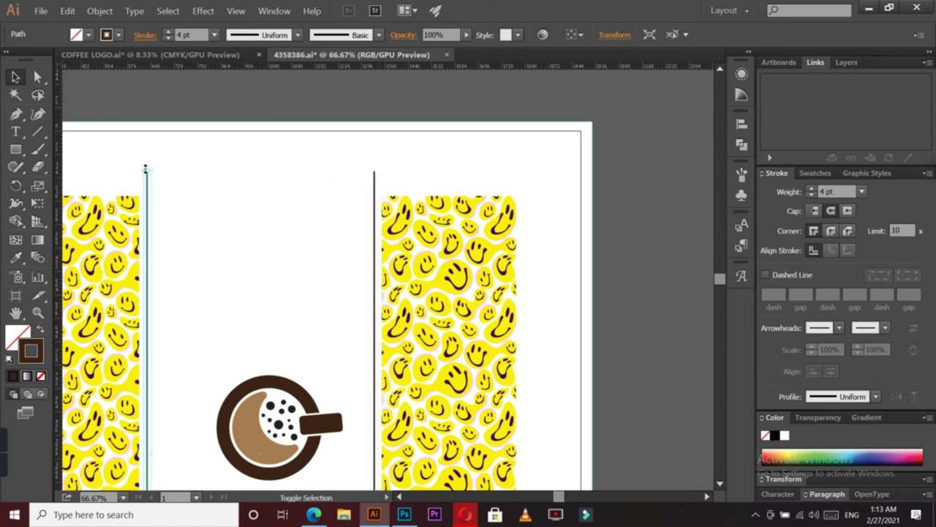
left_click(312, 123)
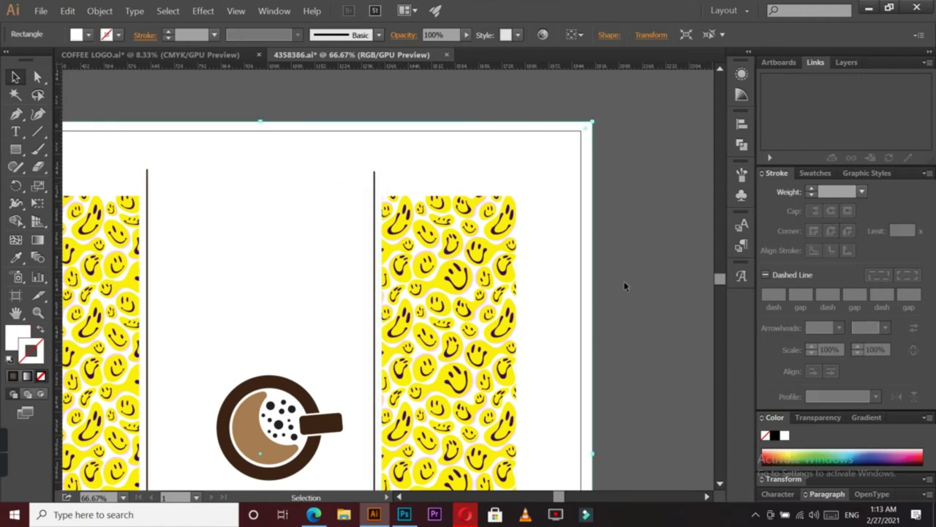
Alt-drag copies of the left and right lines to make double divider lines.
left_click(720, 484)
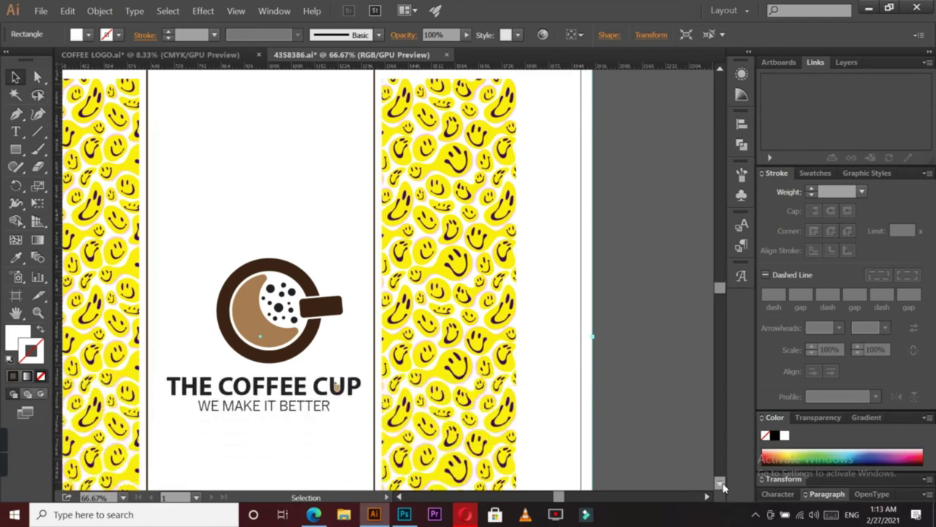
left_click_drag(147, 185, 153, 188)
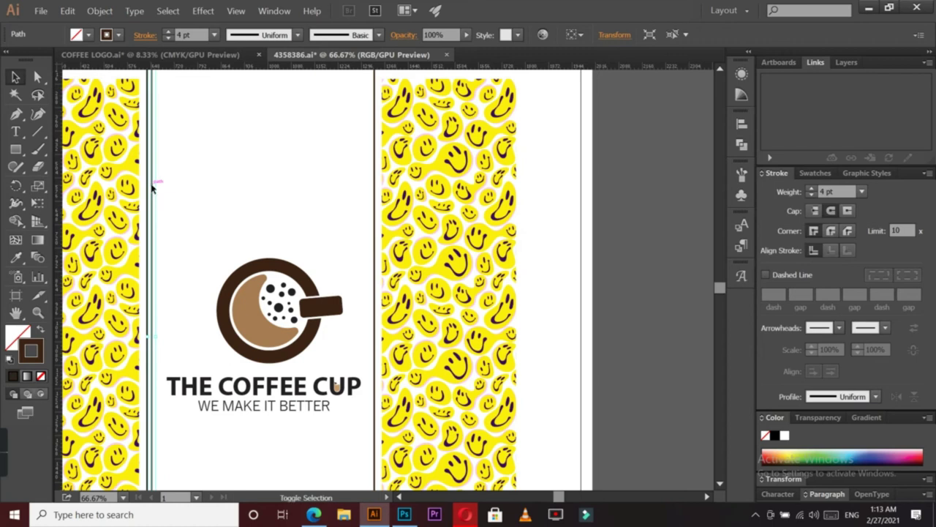
left_click_drag(375, 226, 368, 224)
left_click(596, 204)
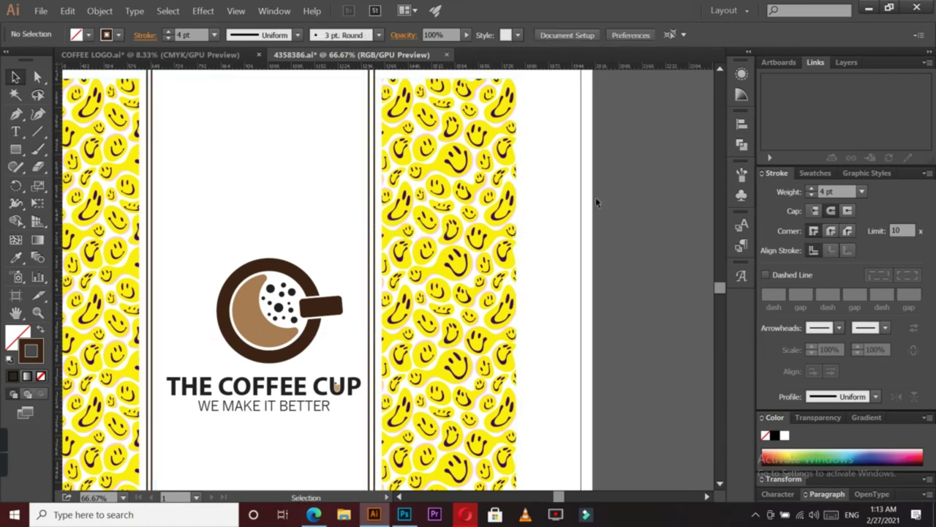
key("ctrl+minus")
key("ctrl+minus")
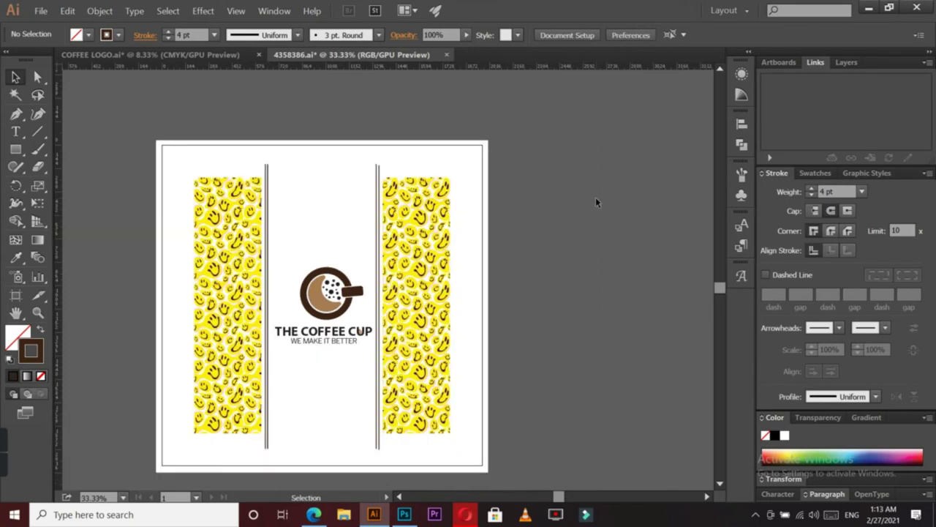
mouse_move(484, 163)
left_mouse_down()
mouse_move(368, 241)
mouse_move(485, 163)
left_mouse_up()
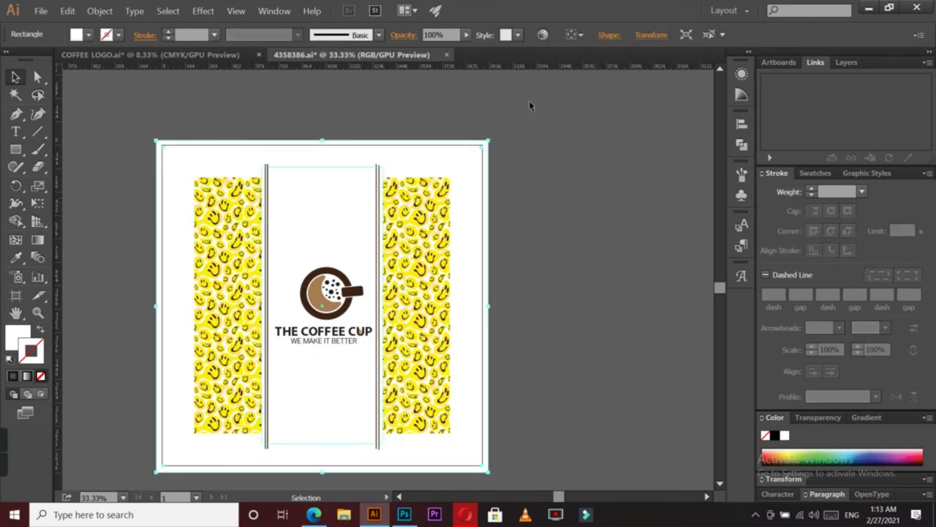
Shrink the white background to the strips' edges, then drag all the label artwork to Photoshop.
left_click(492, 174)
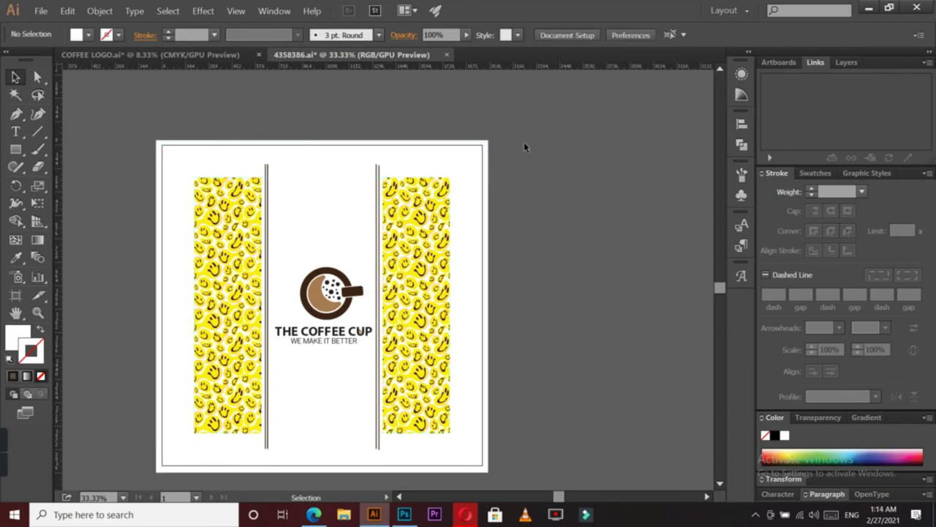
left_click(475, 152)
left_click_drag(488, 142, 450, 177)
left_click(593, 148)
left_click(477, 155)
left_click_drag(488, 141, 462, 172)
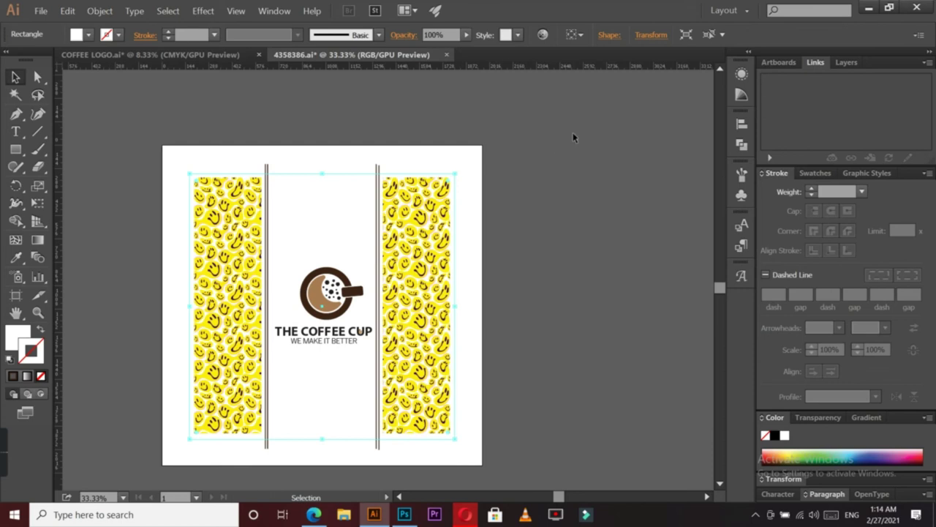
left_click(573, 134)
key("ctrl+a")
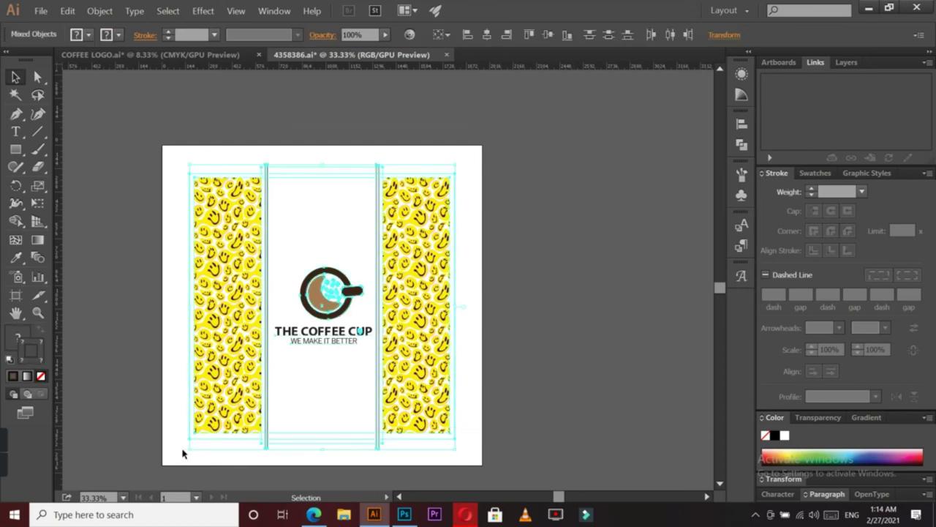
left_click_drag(422, 320, 353, 79)
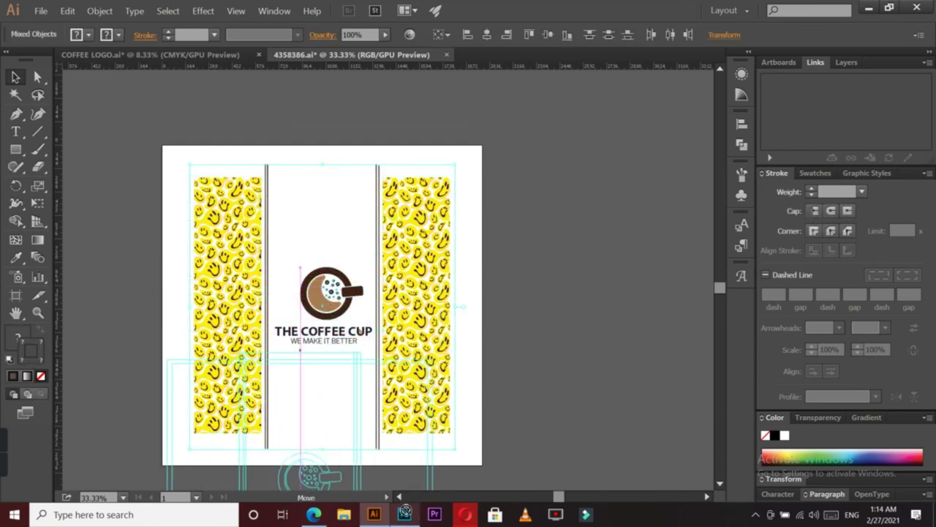
Paste the new design into the label .psb, enlarge it to fill the canvas, and view cup-17.psd.
left_click(324, 38)
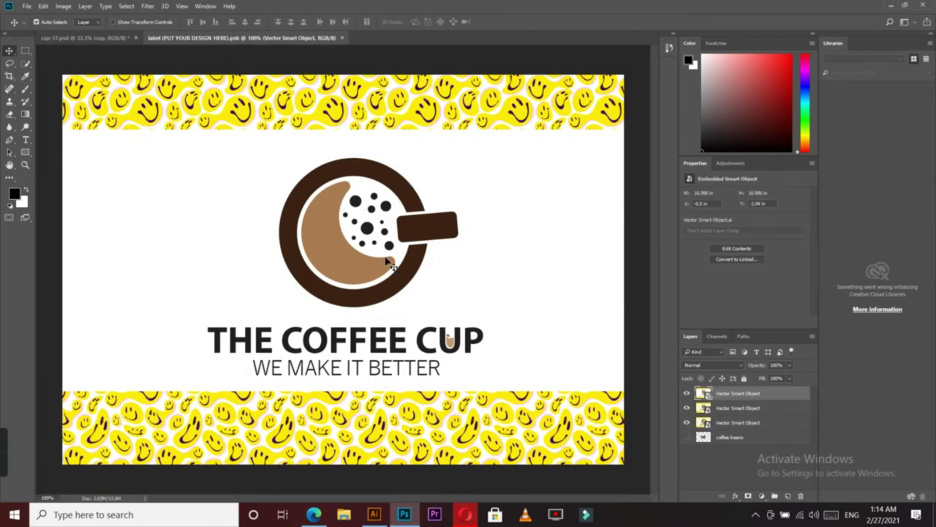
key("ctrl+v")
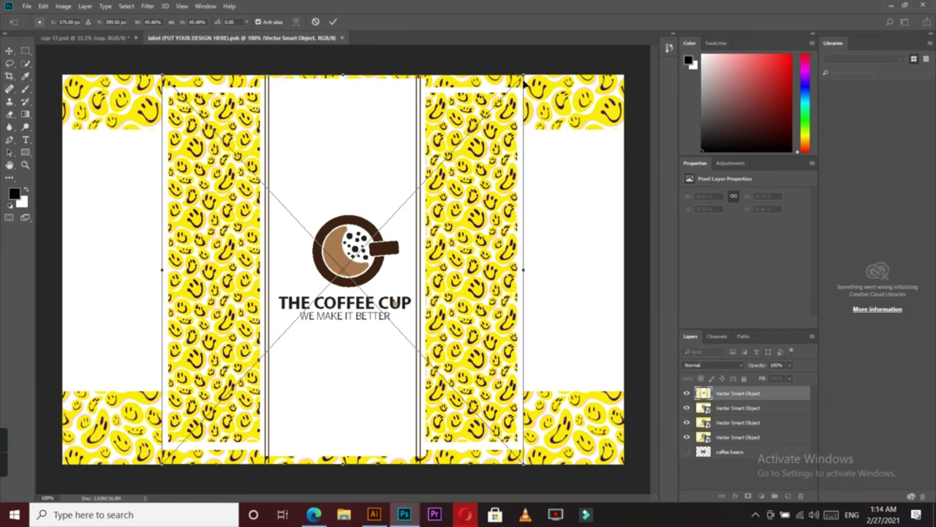
left_click_drag(523, 74, 690, 11)
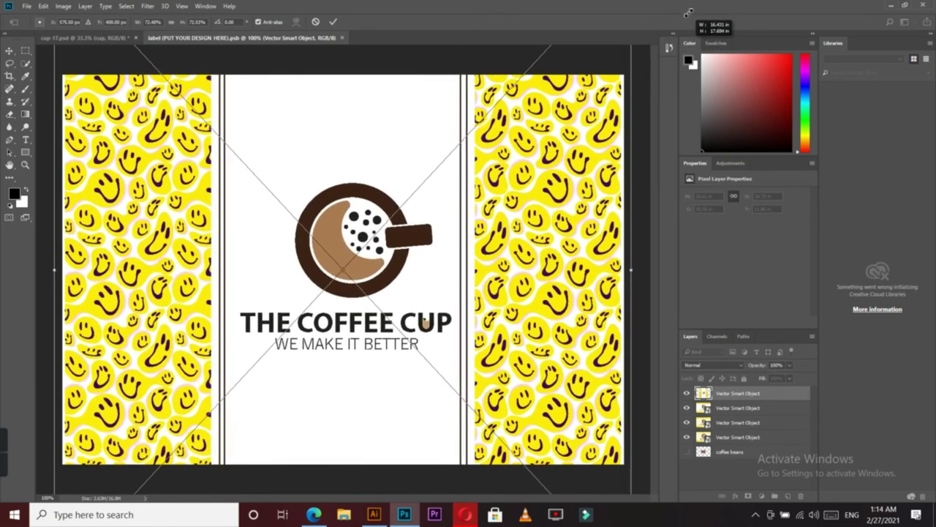
left_click_drag(691, 12, 696, 16)
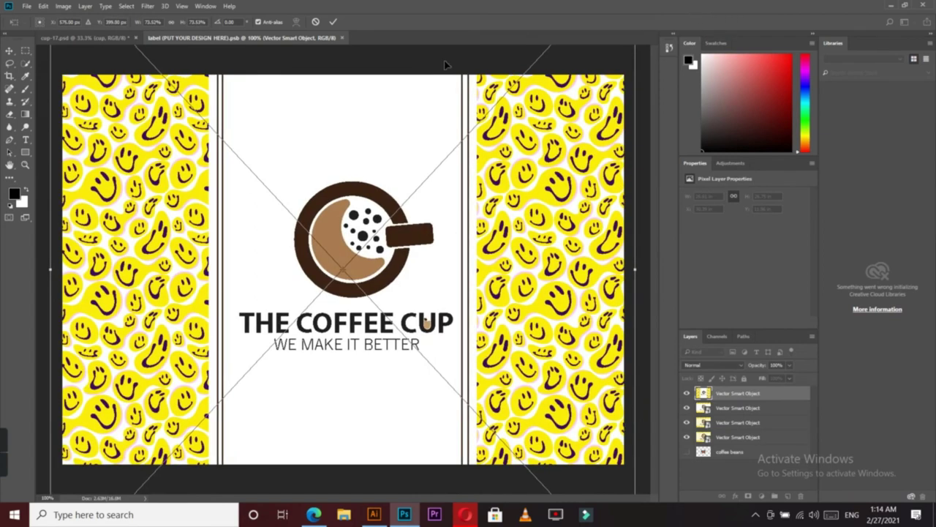
left_click(333, 22)
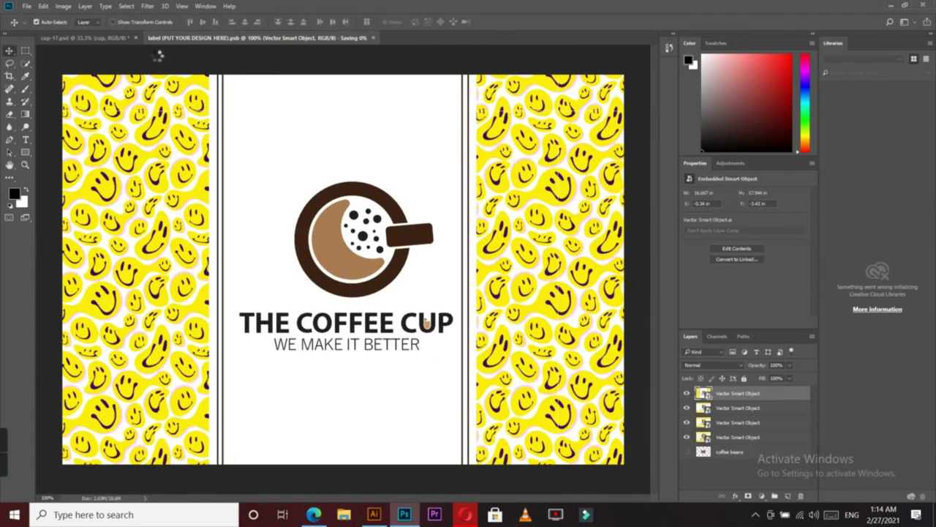
left_click(109, 37)
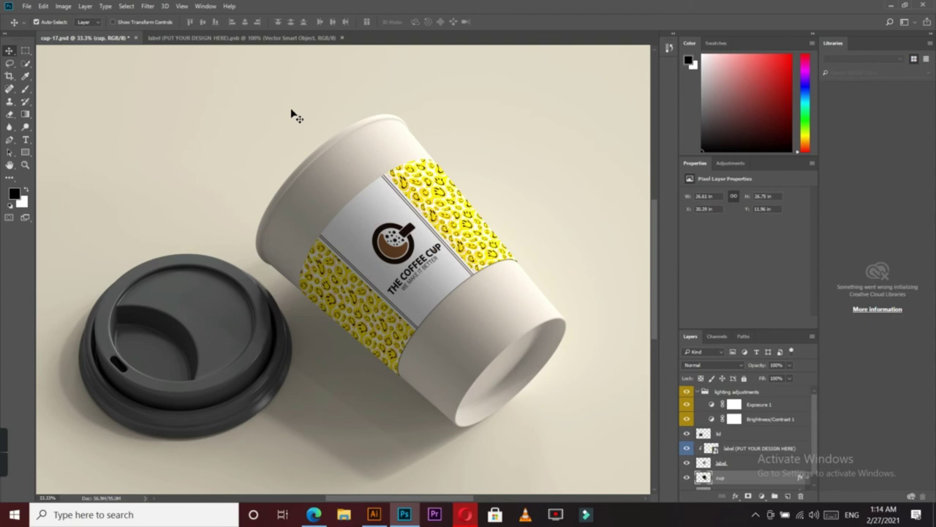
In Illustrator, delete the right-hand pair of brown divider lines.
left_click(373, 514)
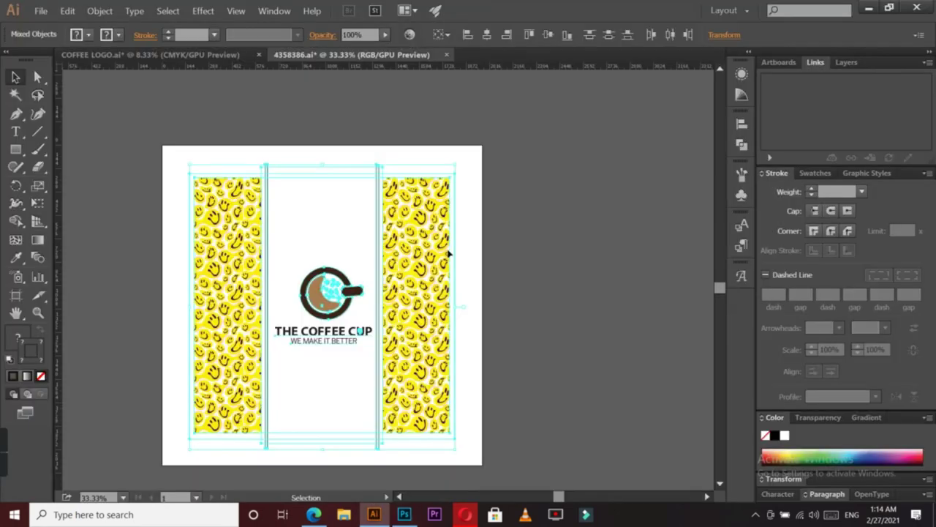
left_click(488, 155)
key("ctrl+plus")
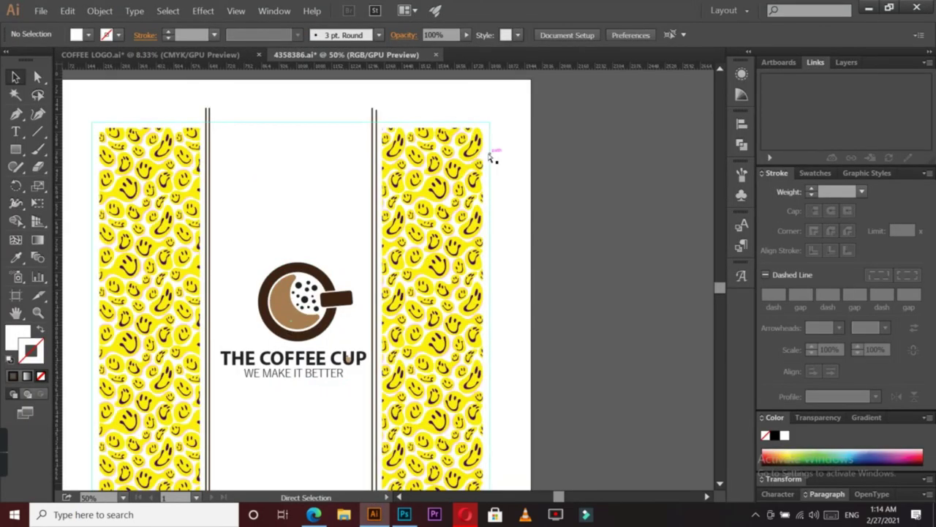
key("ctrl+plus")
left_click(720, 69)
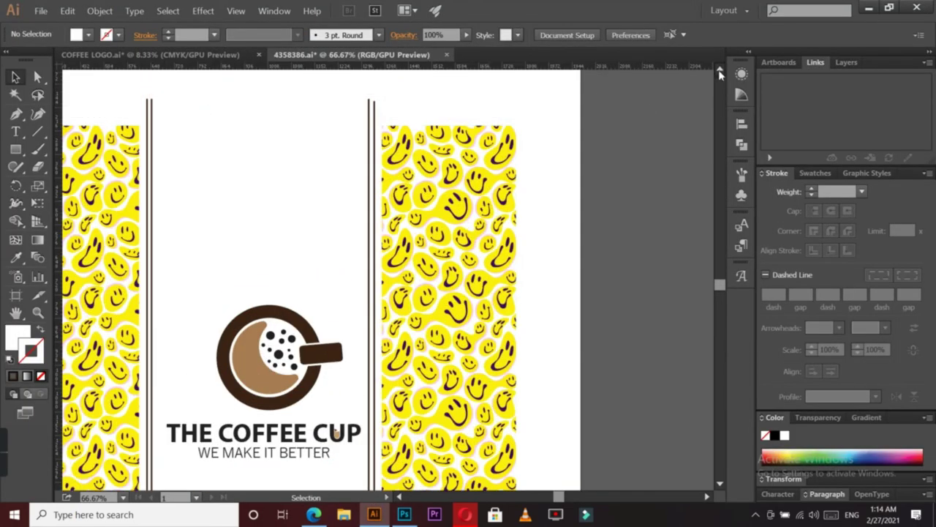
left_click(381, 111)
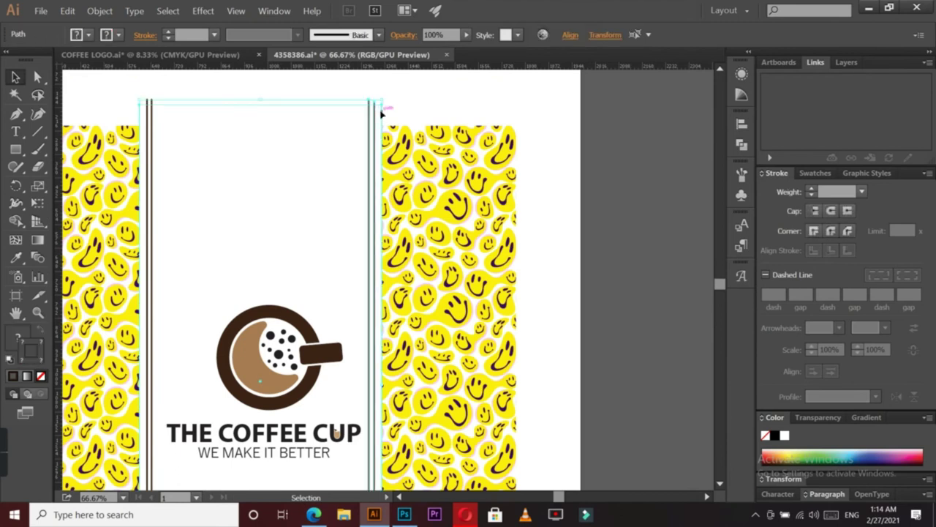
left_click(360, 94)
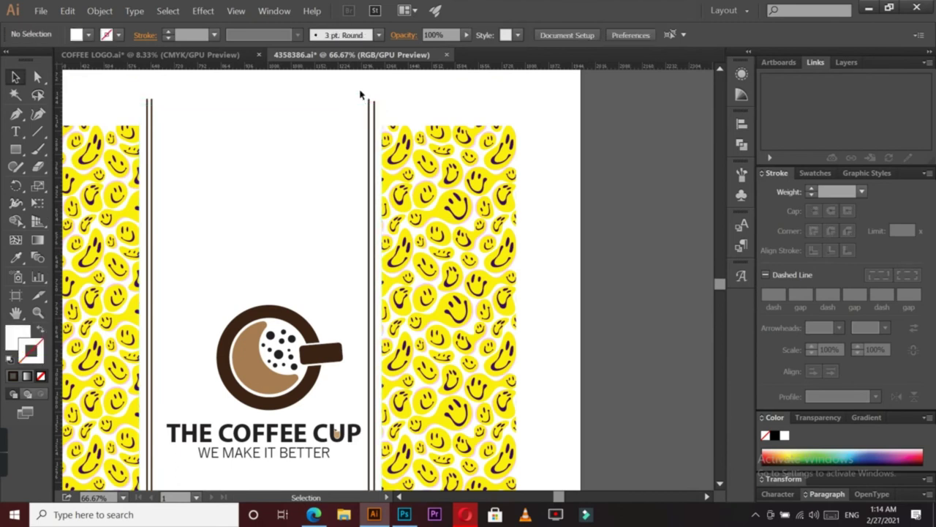
left_click(379, 106)
key("Delete")
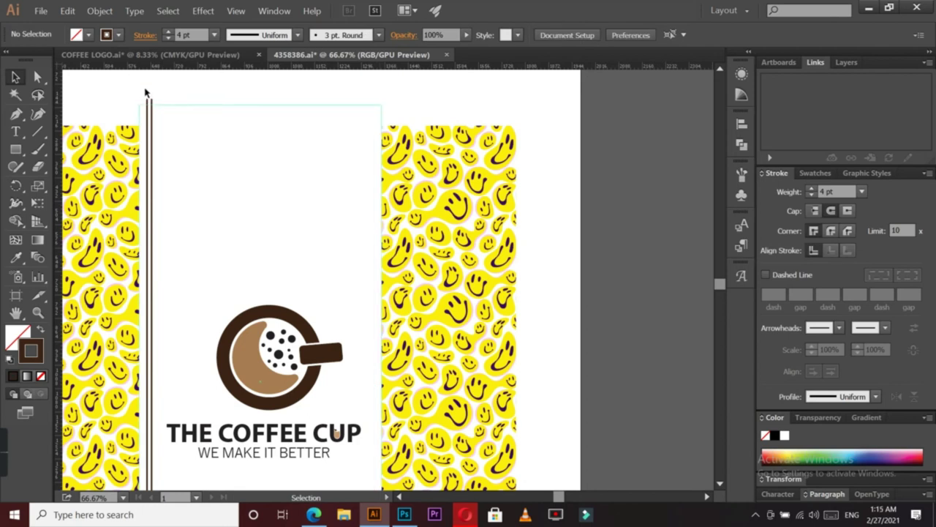
Copy the left divider pair to the right side and nudge it slightly left.
left_click_drag(151, 98, 377, 109)
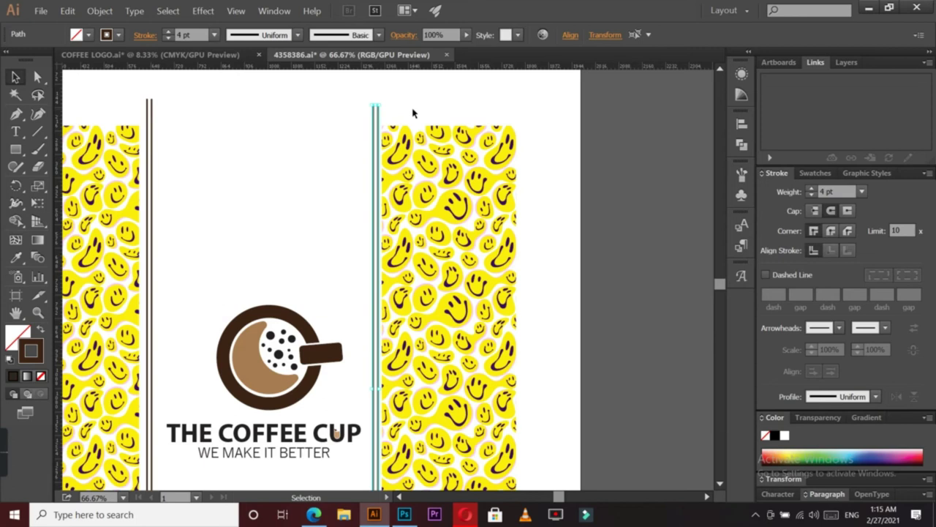
key("shift+Left")
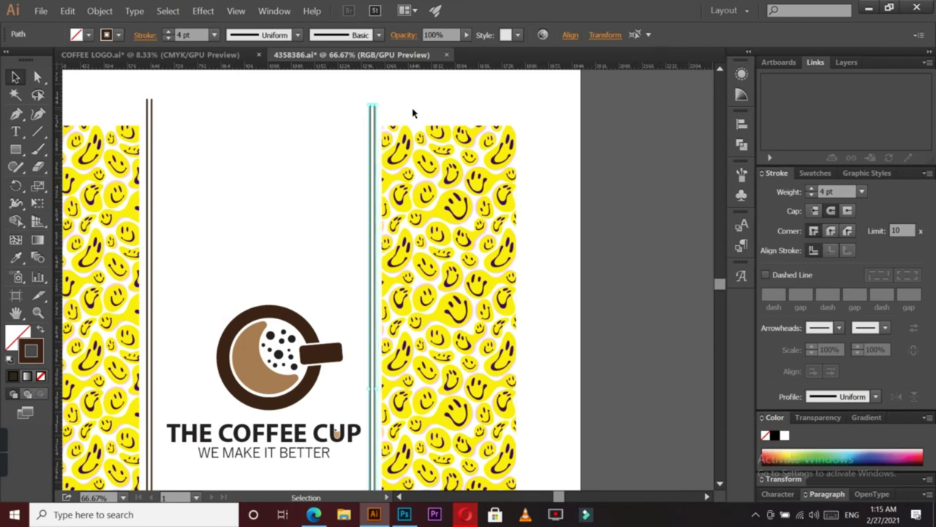
left_click(626, 187)
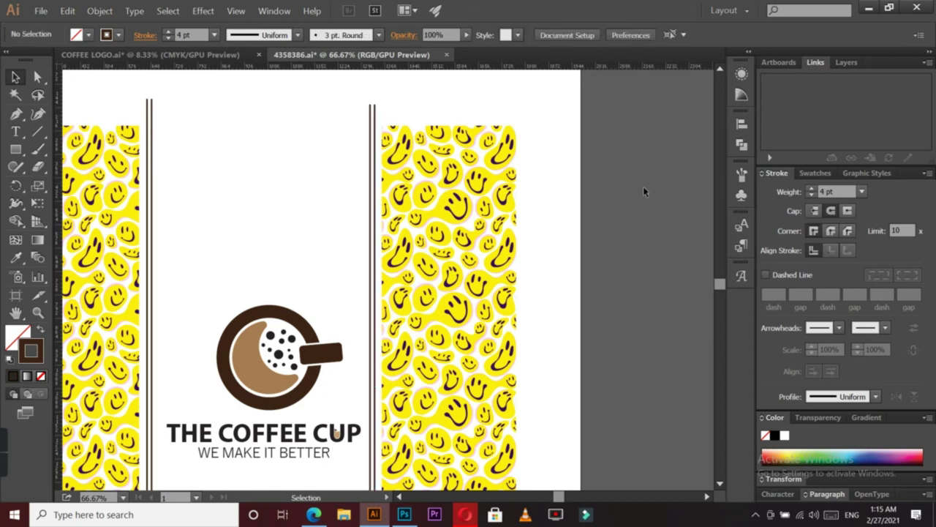
Scale the coffee cup logo and text down slightly.
left_click(314, 355)
left_click(308, 435, "shift")
left_click(307, 435, "shift")
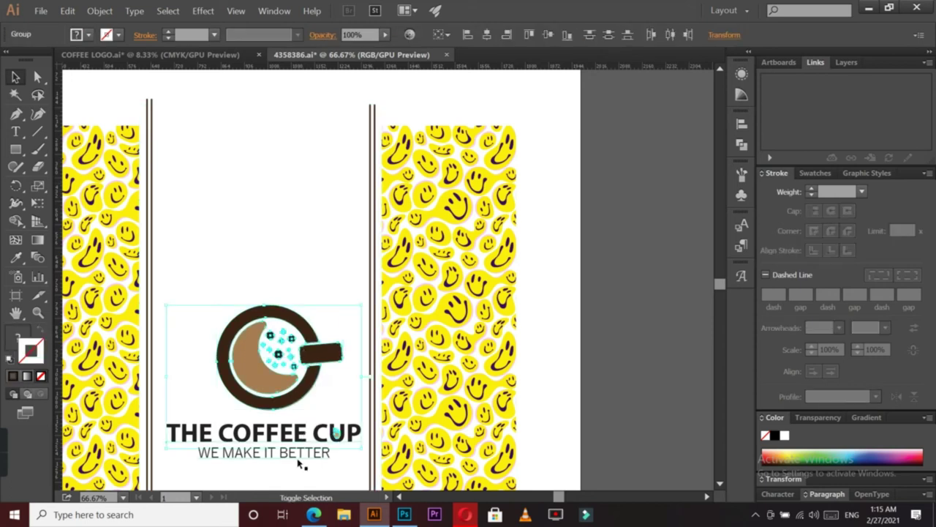
left_click_drag(363, 306, 355, 314)
left_click(638, 169)
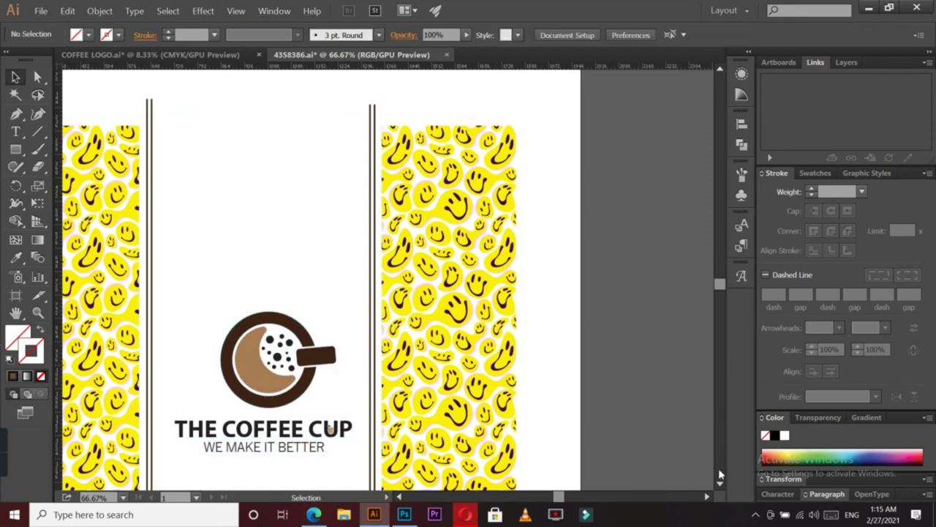
scroll(721, 475, "down", 4)
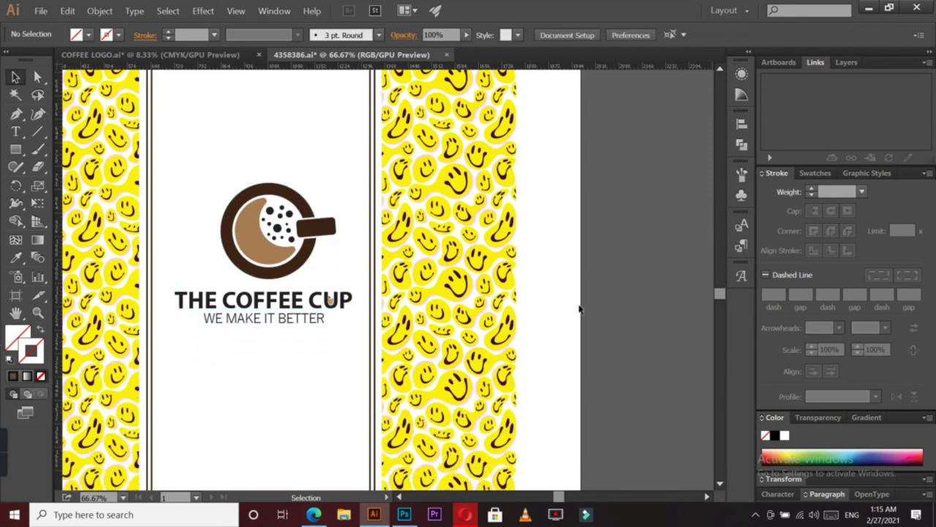
Horizontally align the cup graphic and text, nudging the logo into position with arrow keys.
left_click(318, 262)
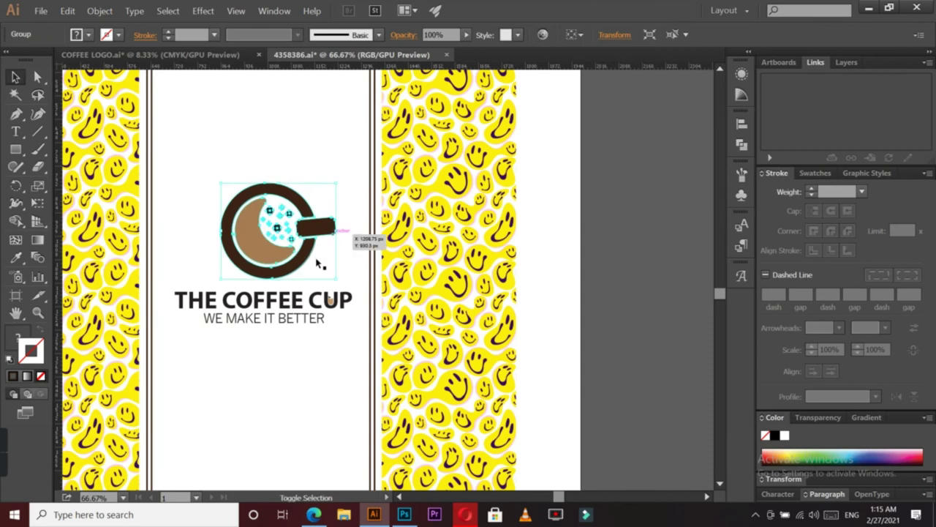
left_click(301, 296, "shift")
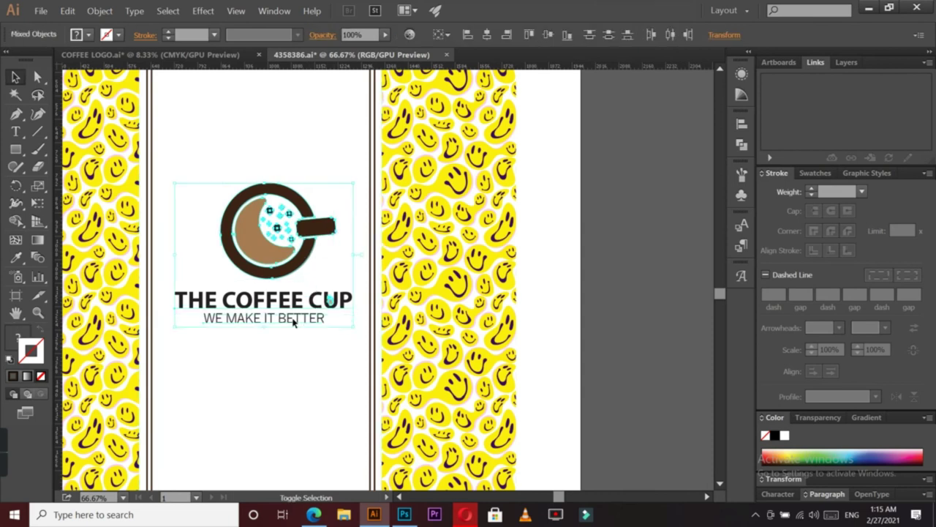
left_click(486, 35)
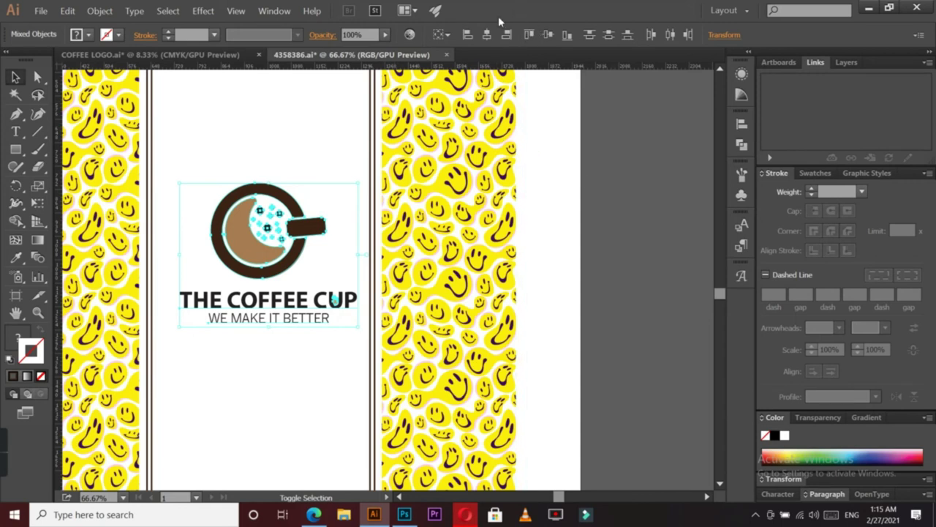
left_click(506, 38)
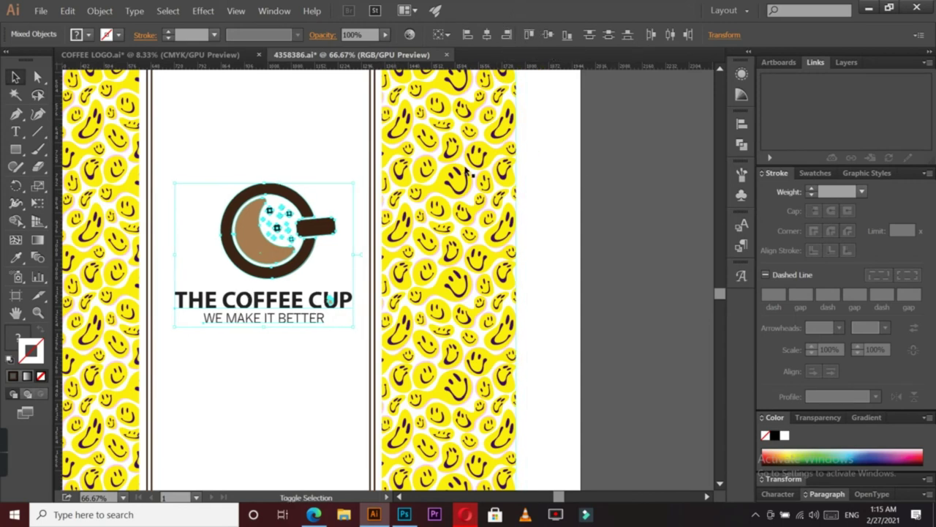
key("Left")
key("Left")
key("Left")
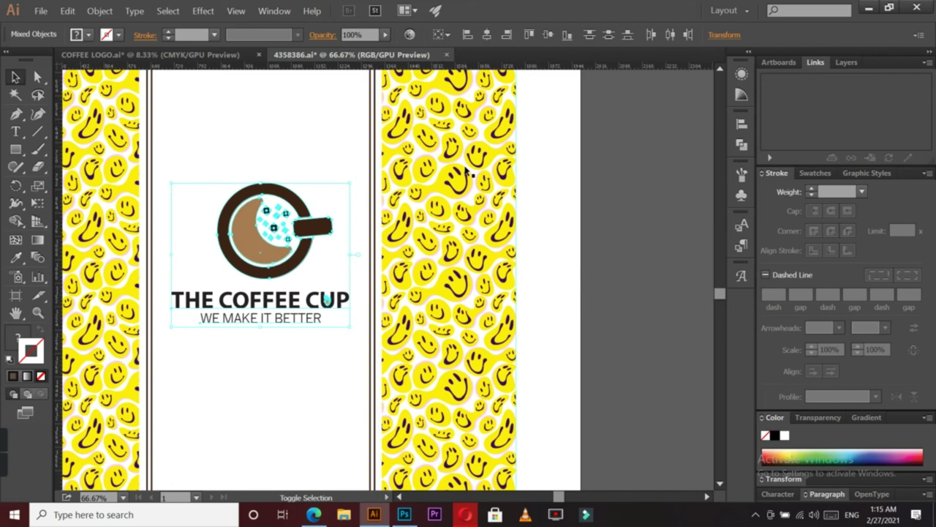
key("shift+Left")
key("shift+Left")
key("shift+Left")
key("shift+Left")
key("shift+Left")
key("shift+Left")
key("shift+Left")
key("shift+Right")
key("shift+Right")
key("shift+Right")
key("shift+Right")
key("shift+Left")
key("shift+Left")
key("shift+Left")
key("shift+Left")
key("shift+Left")
key("shift+Right")
key("shift+Right")
key("shift+Right")
key("shift+Right")
key("shift+Right")
key("shift+Right")
key("shift+Right")
key("shift+Right")
Shrink the whole logo with both text lines a little more about its centre.
key("v")
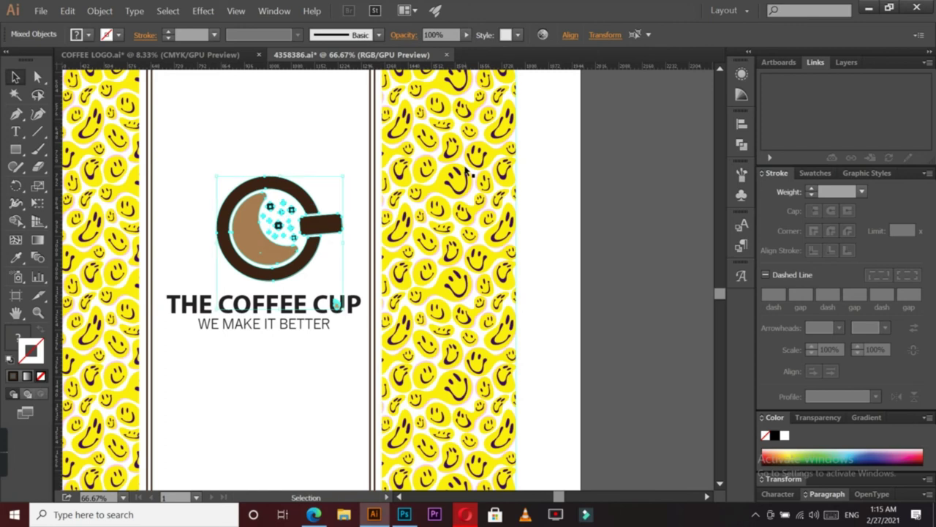
left_click(344, 302, "shift")
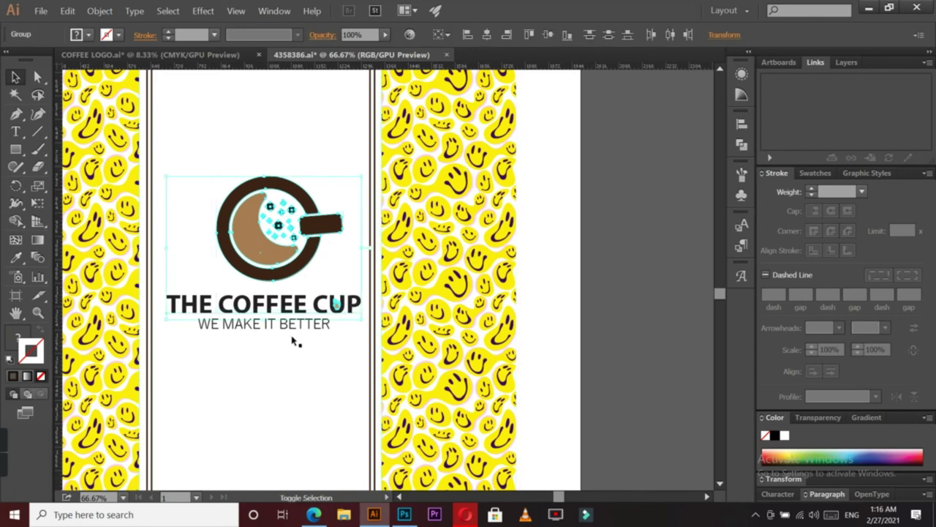
left_click_drag(358, 332, 354, 327)
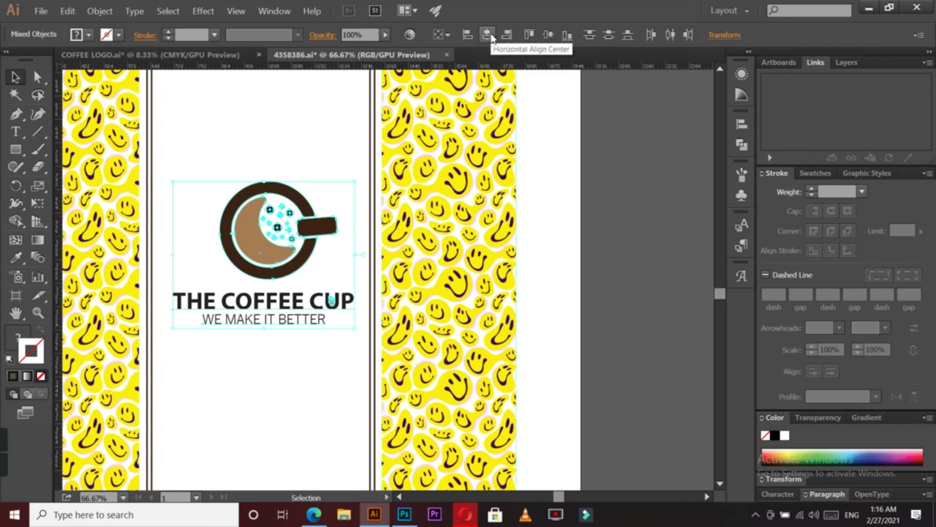
left_click_drag(354, 328, 349, 324)
Centre the cup over THE COFFEE CUP text, shift it slightly right, and zoom out.
left_click(608, 198)
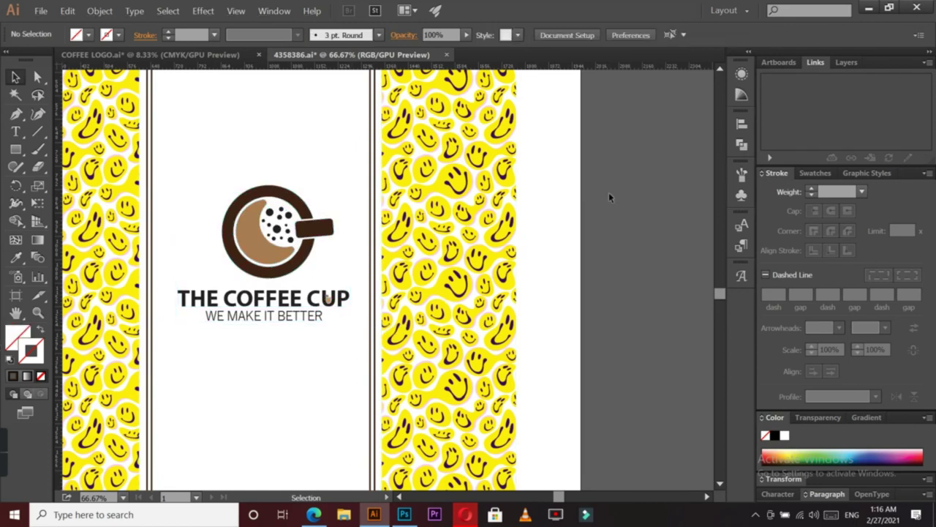
left_click(258, 311)
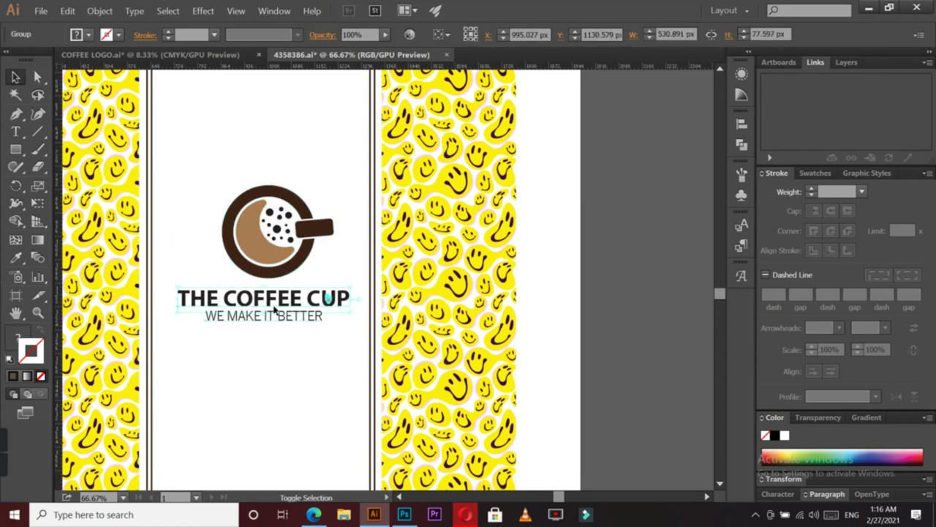
left_click(274, 271, "shift")
left_click(486, 34)
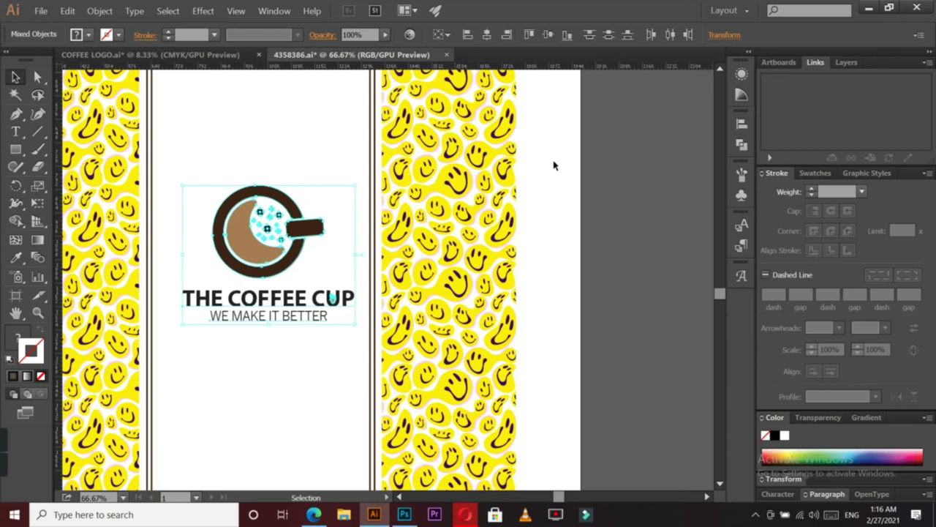
left_click(600, 176)
left_click(295, 252)
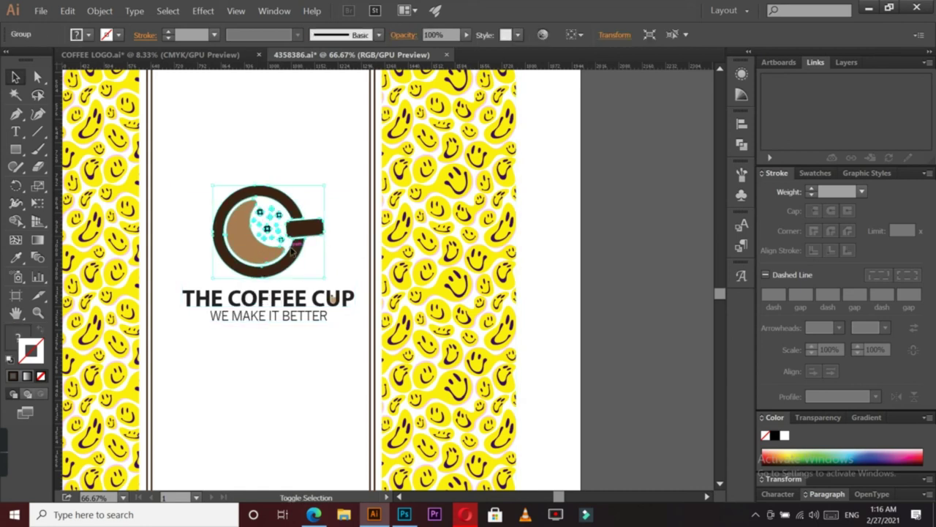
left_click_drag(291, 250, 292, 252)
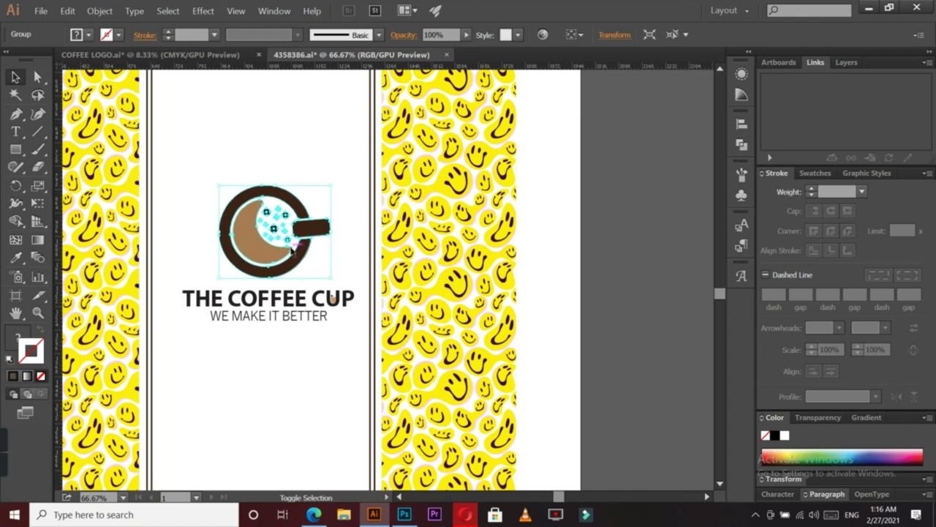
left_click(653, 178)
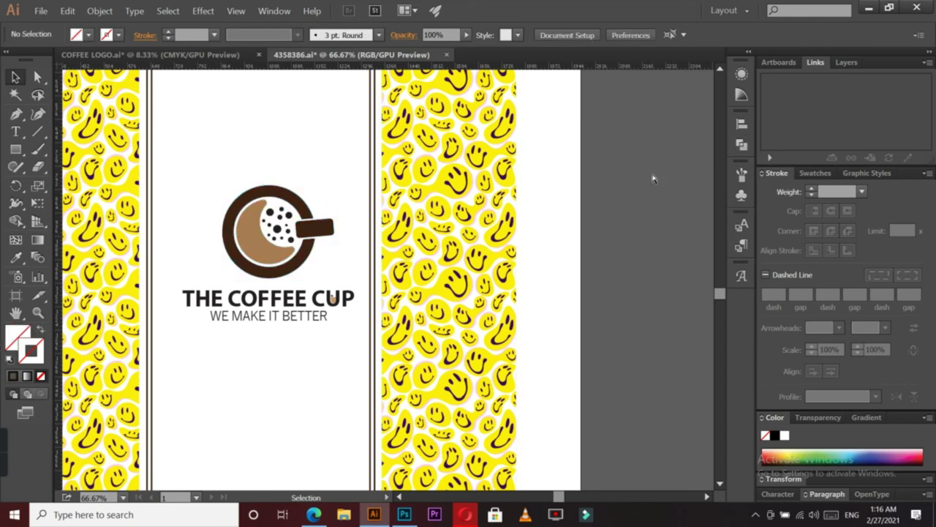
key("ctrl+minus")
key("ctrl+minus")
key("ctrl+minus")
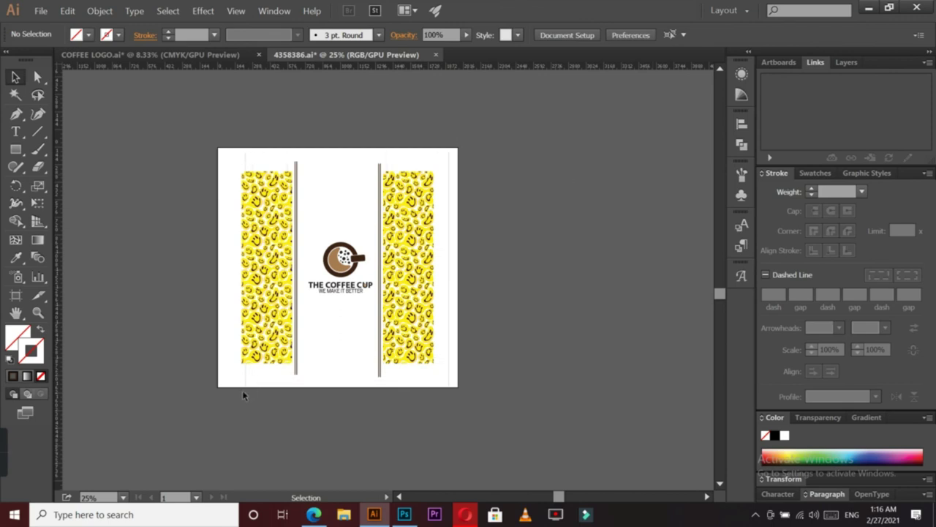
Drag all the revised label artwork into Photoshop's label .psb, enlarge it to fill, and view cup-17.psd.
key("ctrl+a")
mouse_move(400, 254)
left_mouse_down()
mouse_move(336, 44)
mouse_move(339, 241)
left_mouse_up()
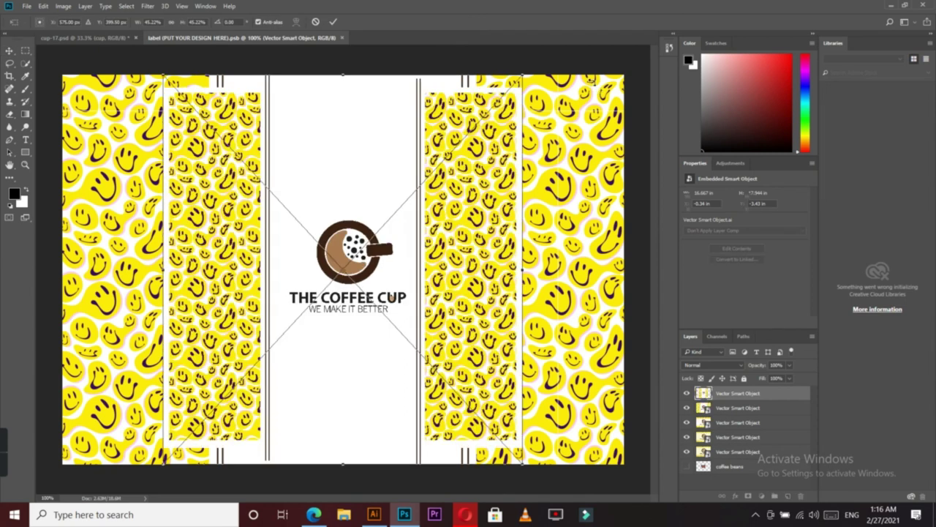
mouse_move(556, 56)
left_mouse_down()
mouse_move(737, 24)
mouse_move(733, 42)
left_mouse_up()
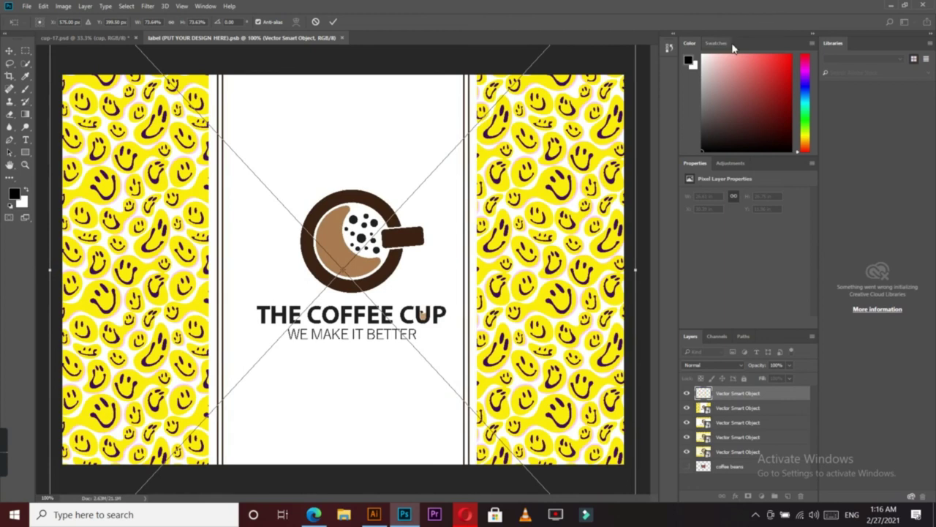
left_click(334, 22)
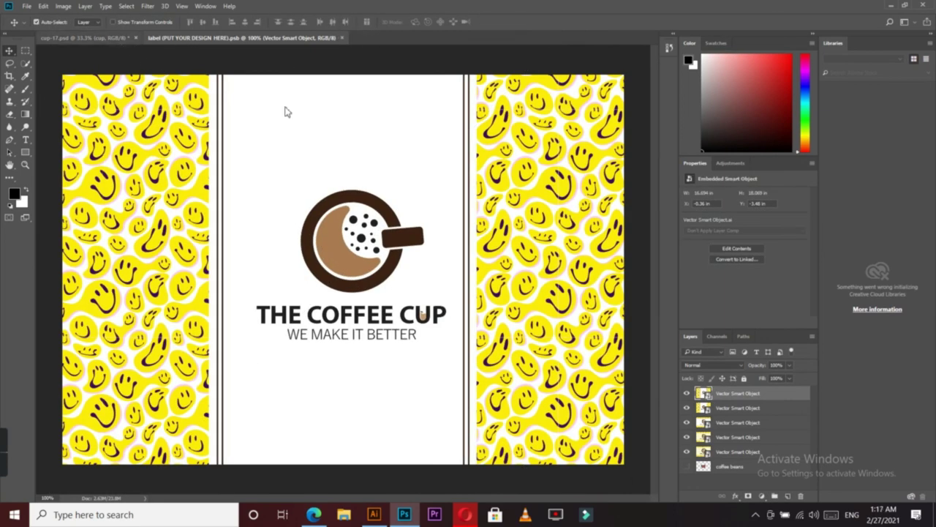
key("ctrl+Tab")
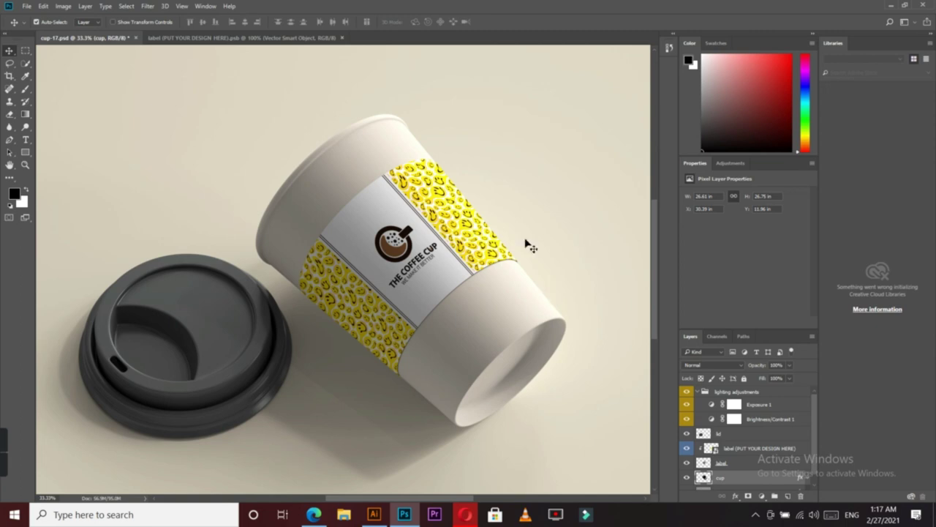
Nudge the cup-17 mockup's cup image slightly right, then return to the label document.
left_click_drag(449, 316, 488, 316)
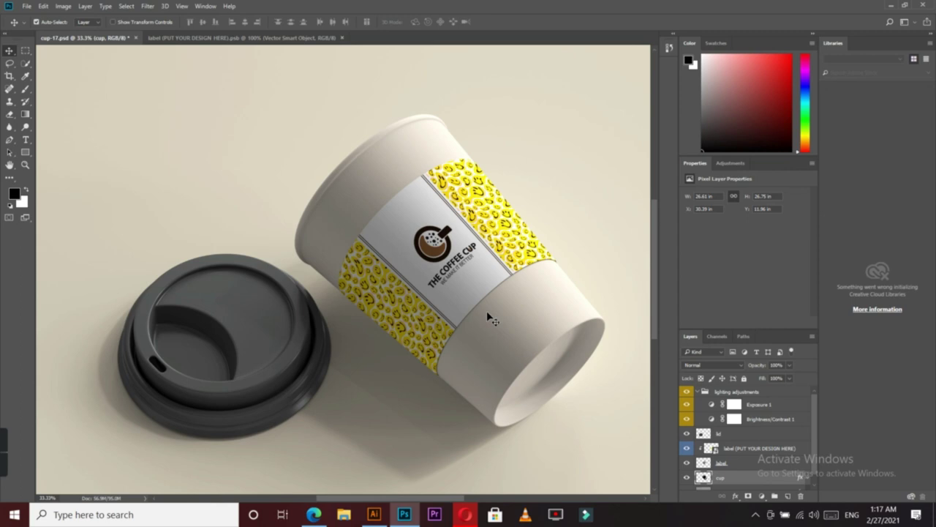
left_click(264, 38)
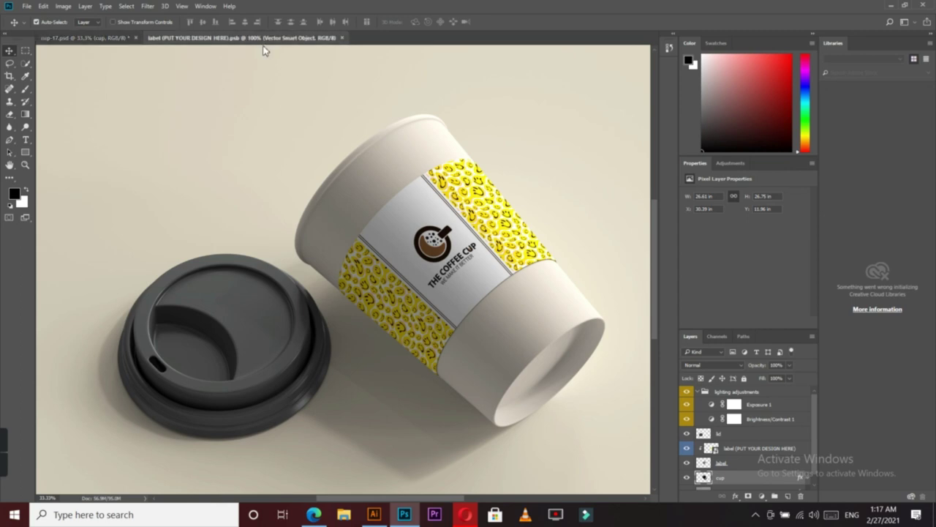